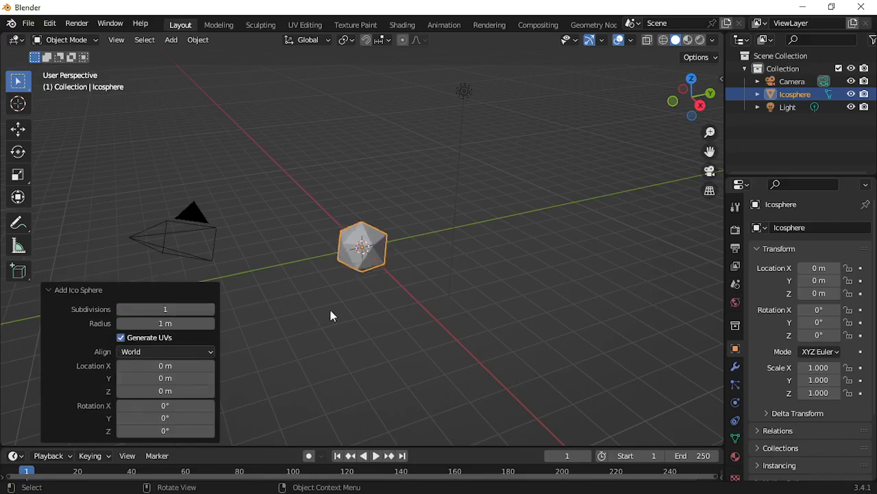
- Enter Edit Mode on the icosphere and move its bottommost vertex up about 0.56 m along Z
key("Tab")
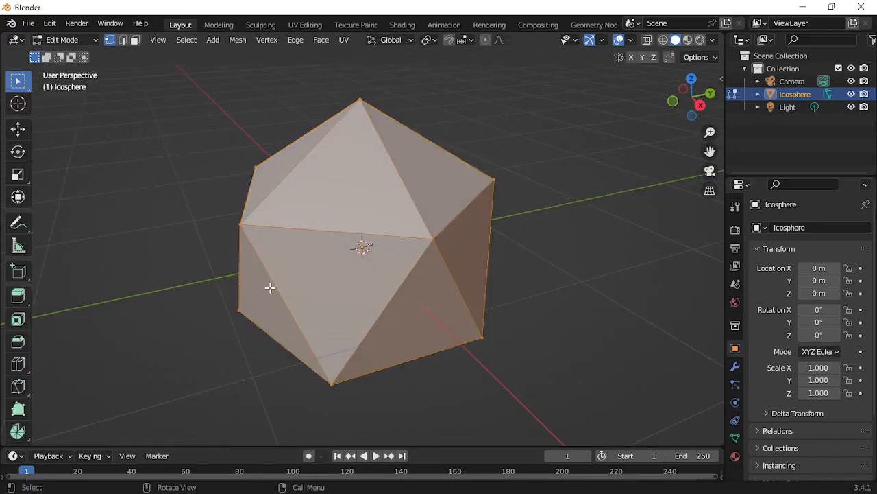
key("KP_1")
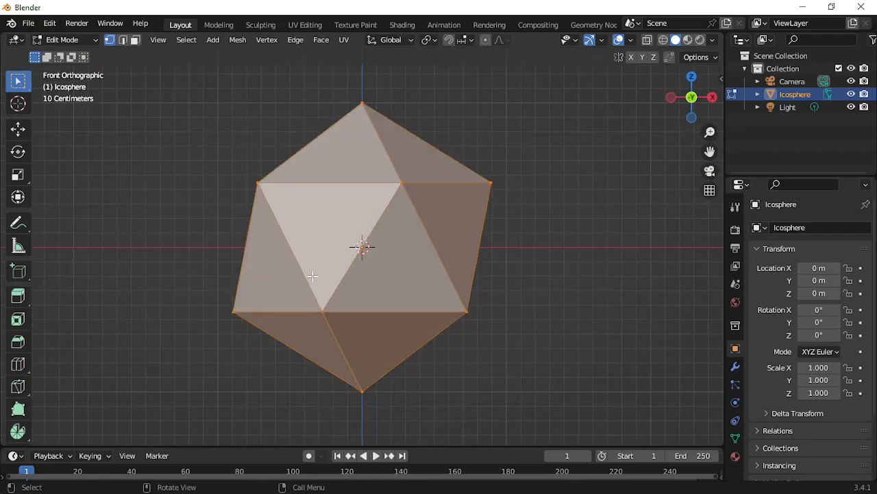
middle_click_drag(313, 276, 338, 263)
key("KP_1")
key("alt+a")
left_click(362, 390)
left_click(18, 128)
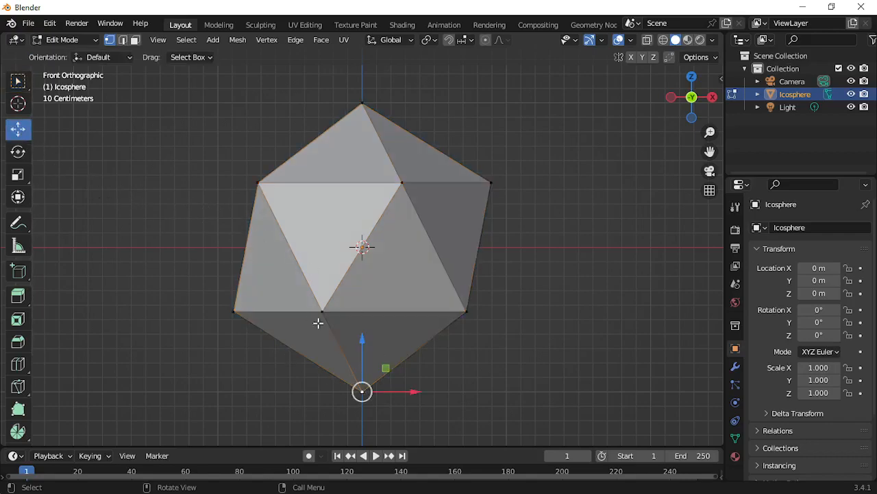
left_click_drag(363, 336, 361, 254)
- Bevel the raised bottom vertex with a width of about 0.64 m
middle_click_drag(323, 335, 468, 338)
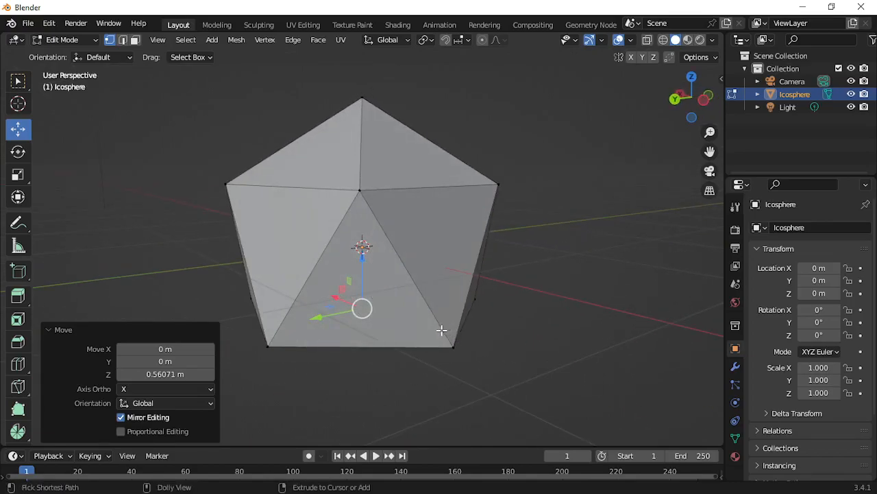
key("ctrl+shift+b")
left_click(439, 234)
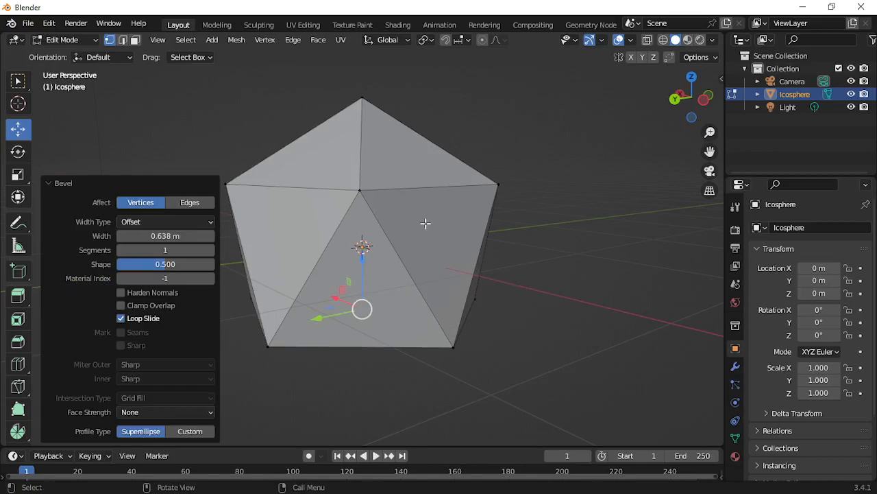
- Bevel two of the icosphere's upper side vertices, one about 0.32 m wide and the other about 0.46 m wide
left_click(358, 190)
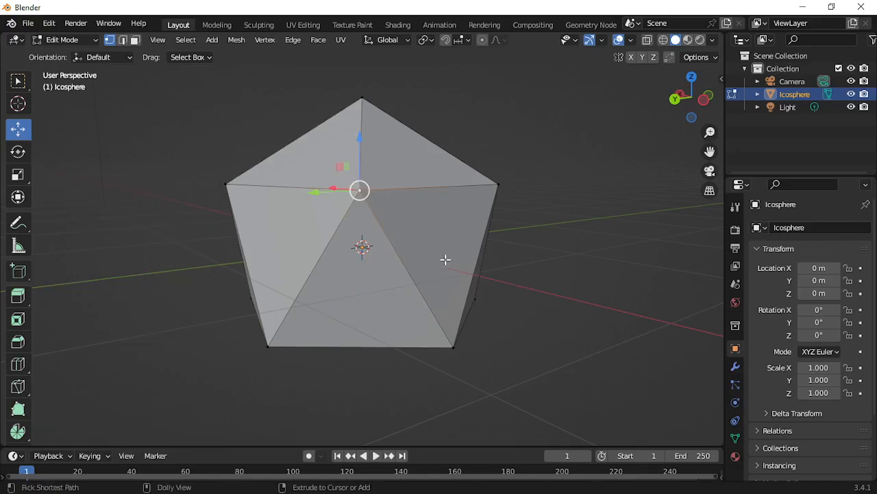
key("ctrl+shift+b")
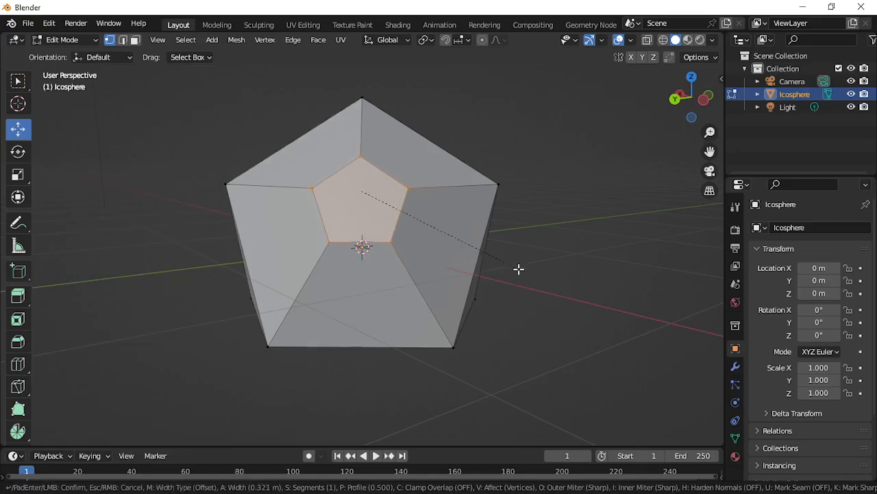
left_click(525, 270)
middle_click_drag(525, 270, 403, 281)
left_click(441, 210)
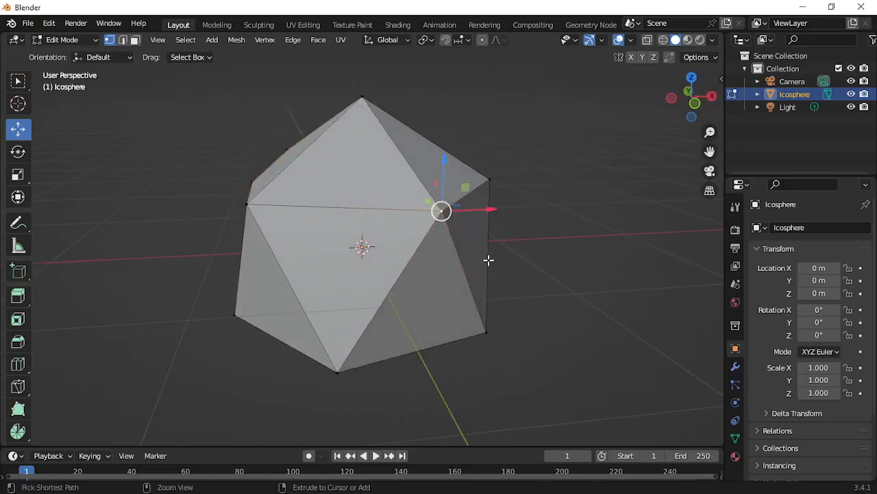
key("ctrl+shift+b")
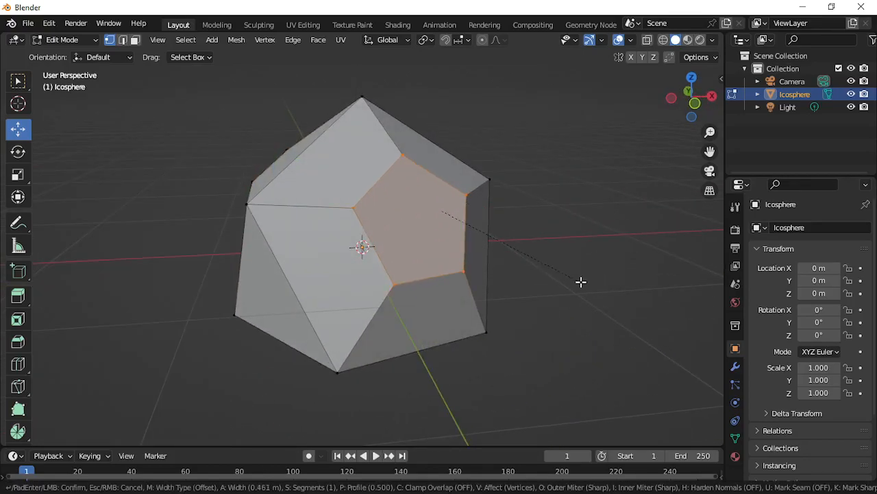
left_click(581, 281)
mouse_move(554, 288)
middle_mouse_down()
mouse_move(623, 268)
mouse_move(464, 290)
mouse_move(577, 258)
mouse_move(435, 290)
mouse_move(554, 279)
middle_mouse_up()
- Shift another upper side vertex along the Y axis, finishing with a move of about 0.09 m
left_click(431, 207)
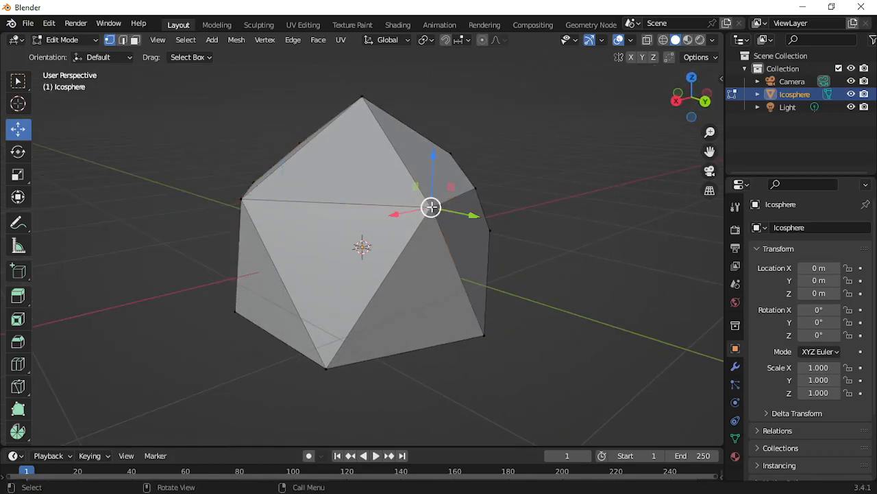
left_click_drag(476, 218, 404, 223)
middle_click_drag(438, 275, 416, 215)
key("g")
key("y")
left_click(405, 249)
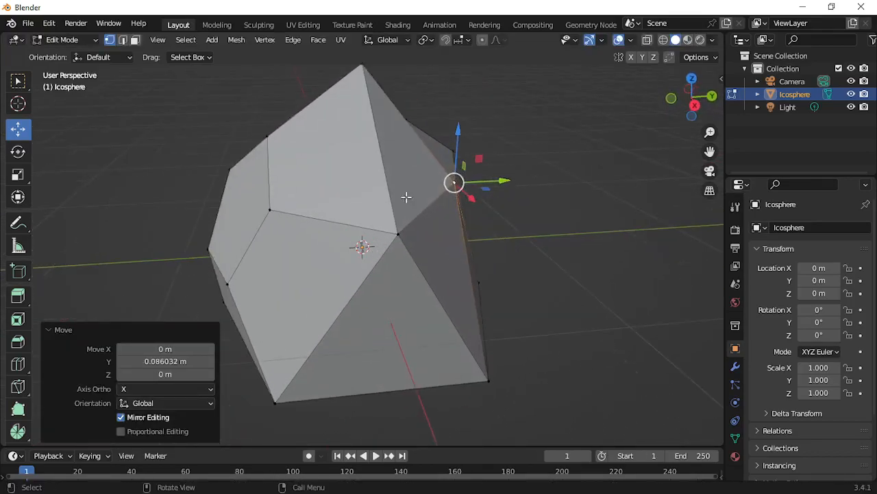
- Lower the top vertex about 0.23 m and shift it about 0.11 m along X
left_click(363, 64)
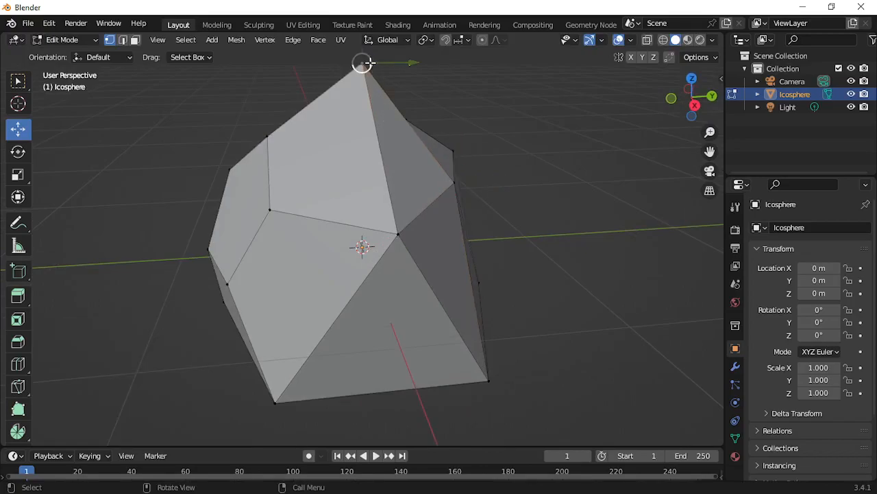
key("g")
left_click(391, 143)
middle_click_drag(391, 143, 339, 293)
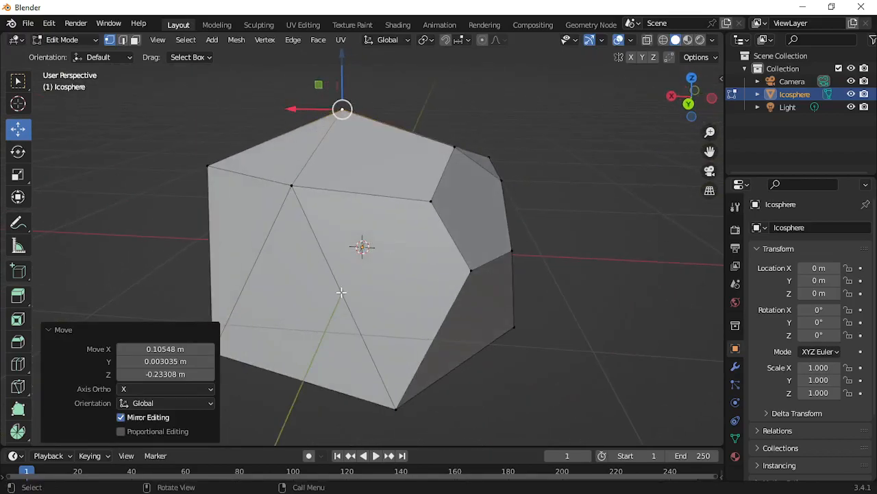
- Switch to edge selection and move a slanted side edge about 0.21 m along X
left_click(271, 177)
left_click(123, 40)
left_click(332, 270)
left_click_drag(316, 292, 272, 290)
middle_click_drag(439, 306, 288, 272)
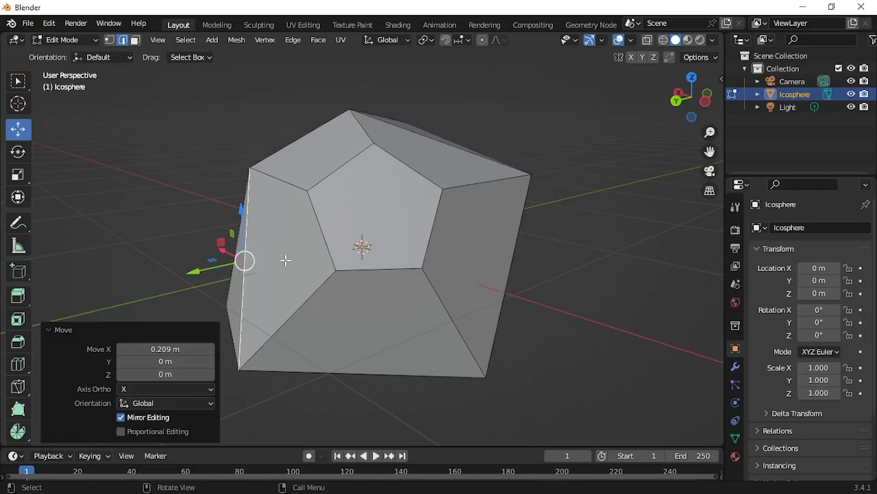
- Switch to face selection and pull the side face beside the large pentagon outward along the Y axis
left_click(135, 40)
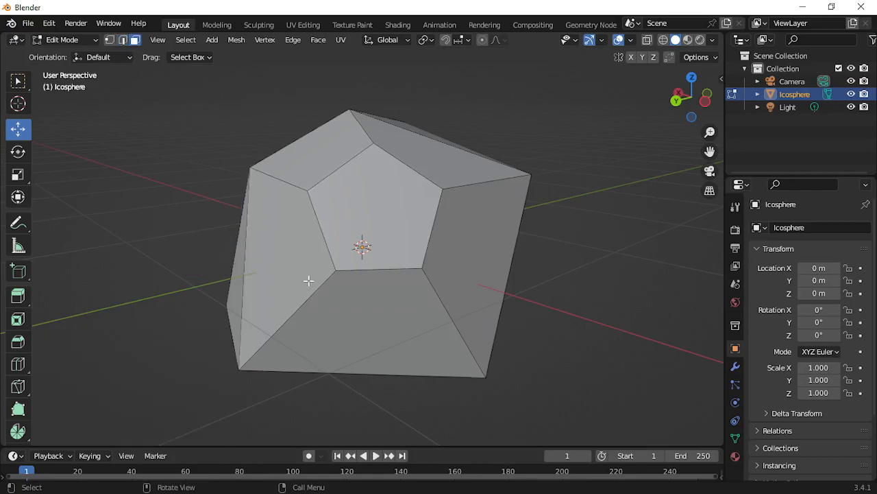
left_click(304, 276)
left_click_drag(239, 262, 180, 268)
middle_click_drag(180, 268, 332, 196)
left_click(344, 203)
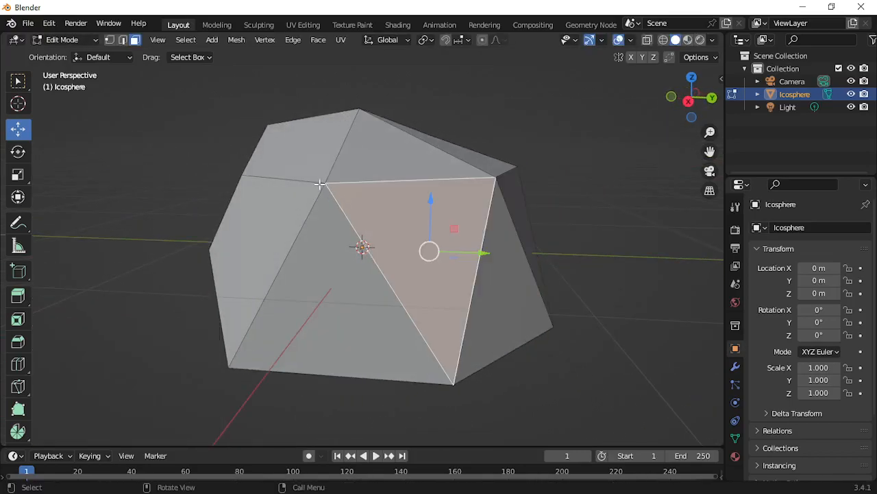
- Switch to vertex selection, shift the triangular face's upper corner vertex along X and lower it about 0.13 m
left_click(112, 40)
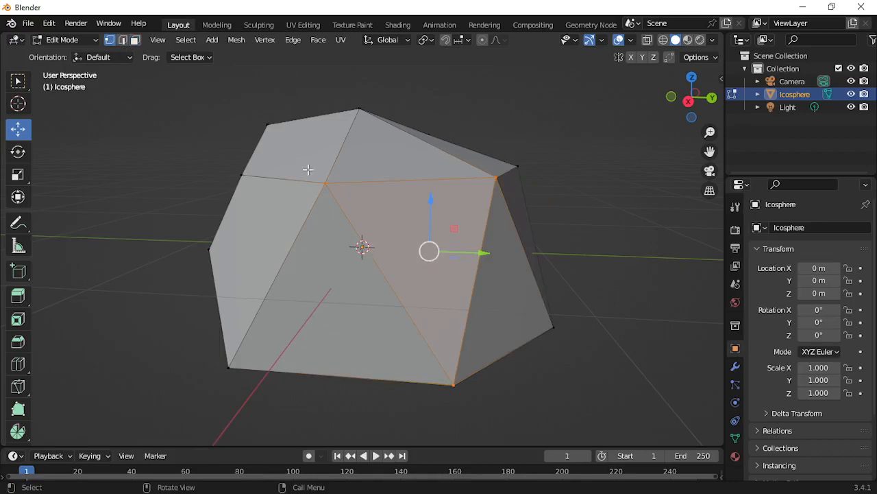
left_click(323, 183)
middle_click_drag(325, 185, 314, 210)
left_click_drag(169, 191, 212, 190)
middle_click_drag(397, 238, 374, 230)
left_click_drag(205, 172, 175, 175)
left_click_drag(222, 129, 218, 155)
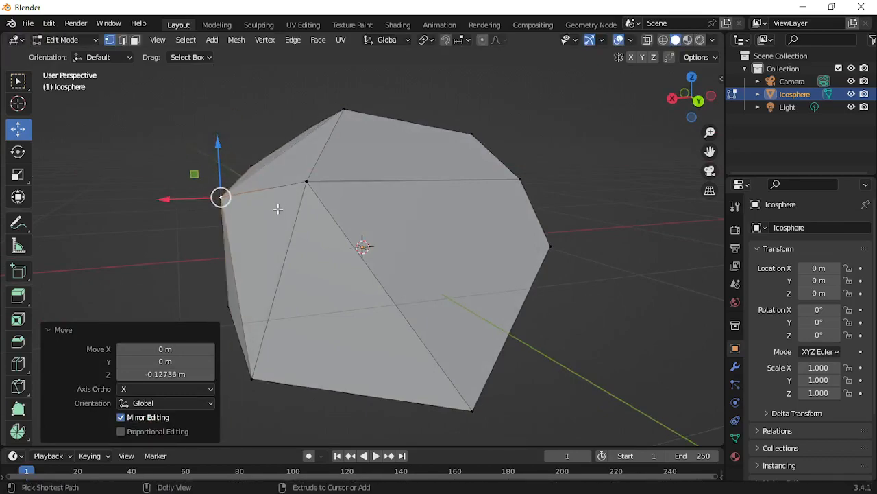
- Bevel the lowered corner vertex about 0.18 m wide and another upper side vertex about 0.19 m wide
key("ctrl+shift+b")
left_click(310, 226)
middle_click_drag(311, 226, 482, 247)
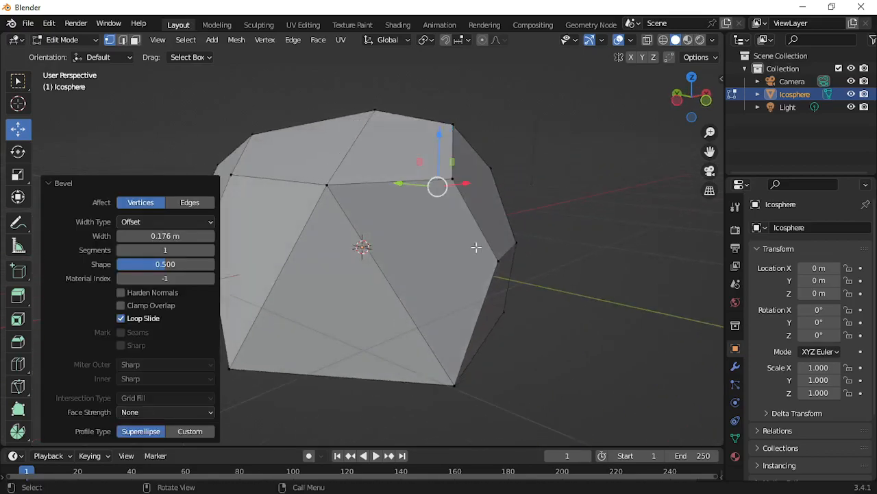
left_click(325, 184)
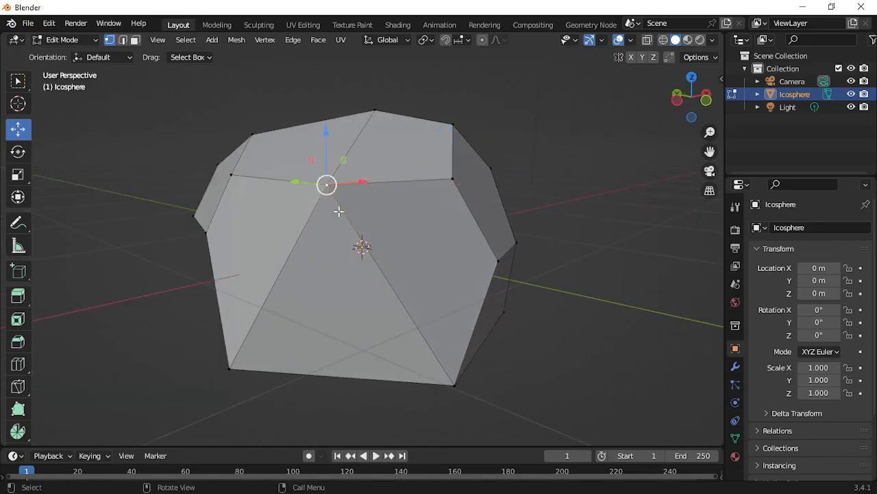
key("ctrl+shift+b")
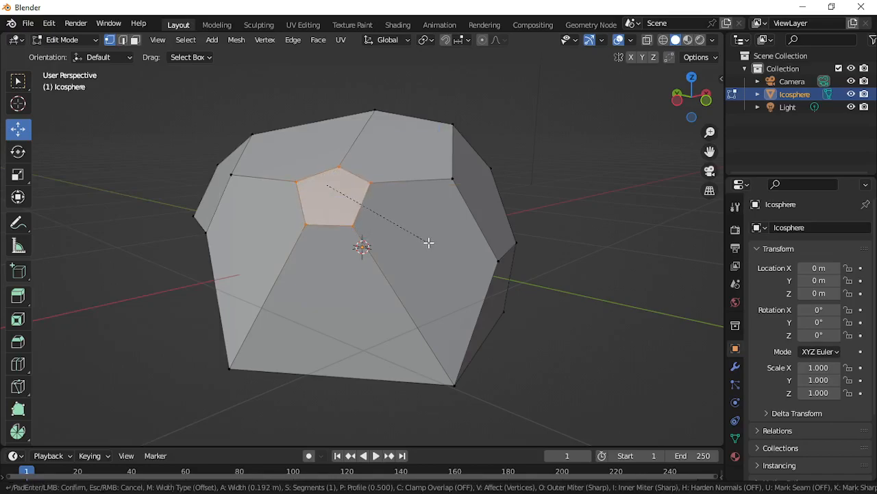
left_click(427, 244)
middle_click_drag(392, 256, 433, 248)
- Vertex-slide a lower corner of the large pentagon onto its neighbouring corner with factor 1, and enable Auto Merge Vertices
left_click(347, 249)
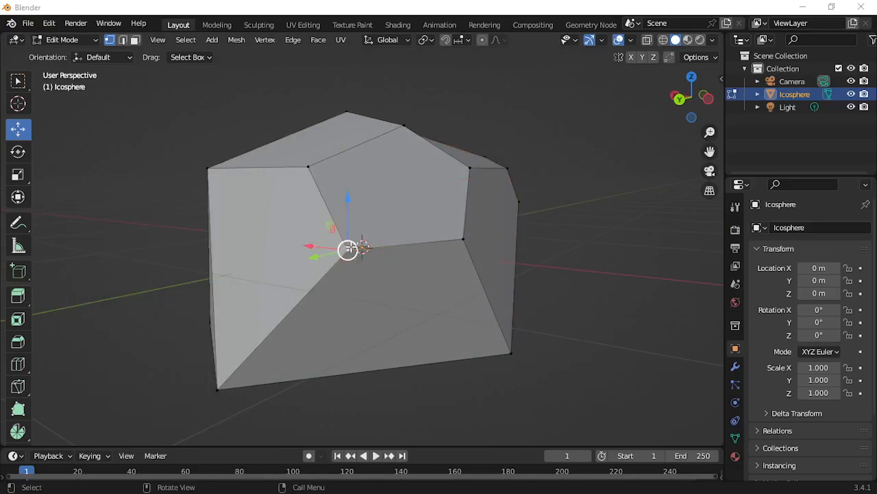
key("shift+v")
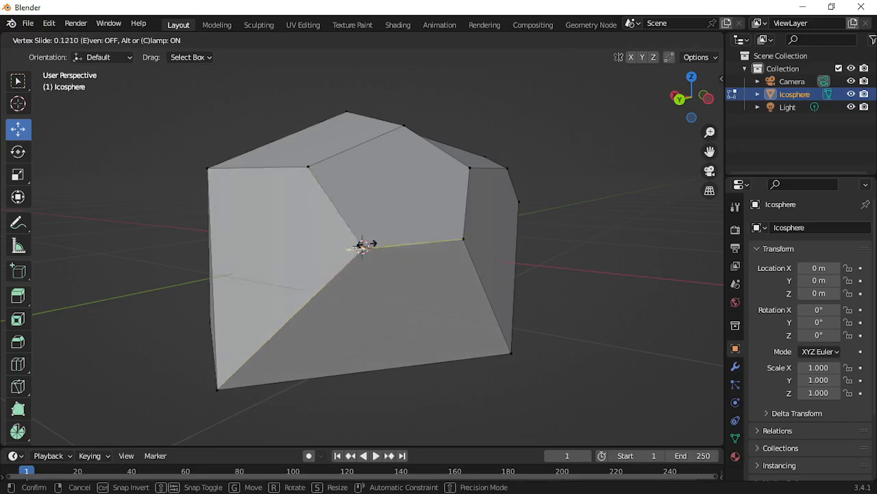
left_click(464, 238)
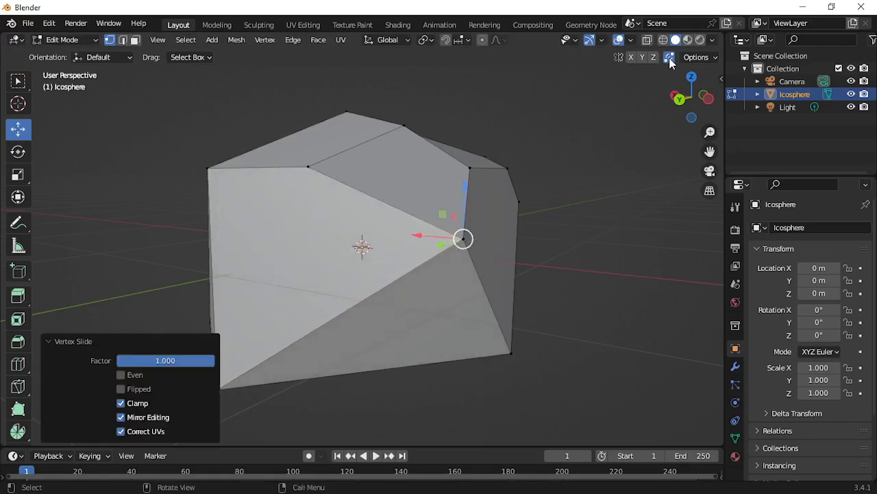
- Vertex-slide the large facet's upper corner along its edge onto the adjacent lower corner vertex with factor 1
scroll(429, 265, "down", 6)
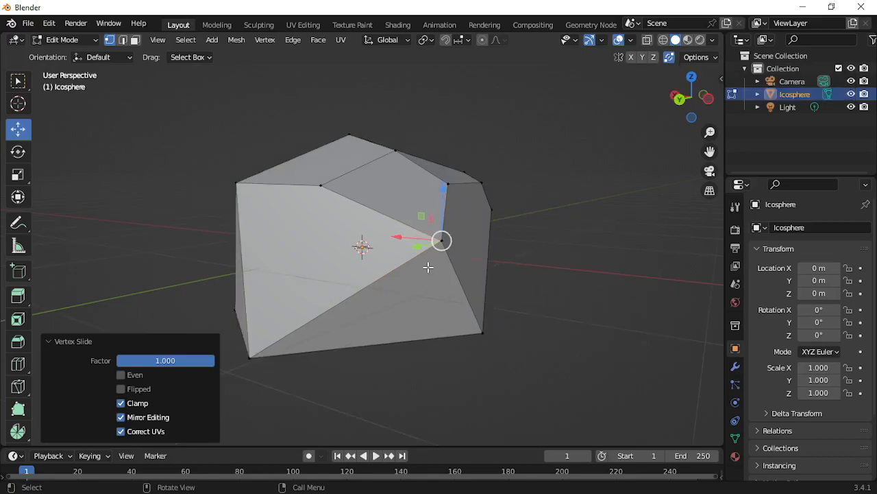
middle_click_drag(382, 279, 386, 250)
left_click(382, 219)
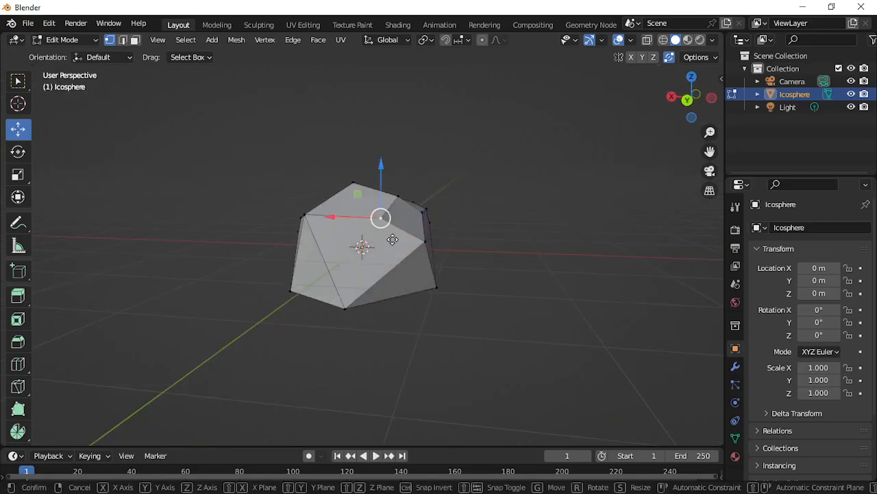
key("shift+v")
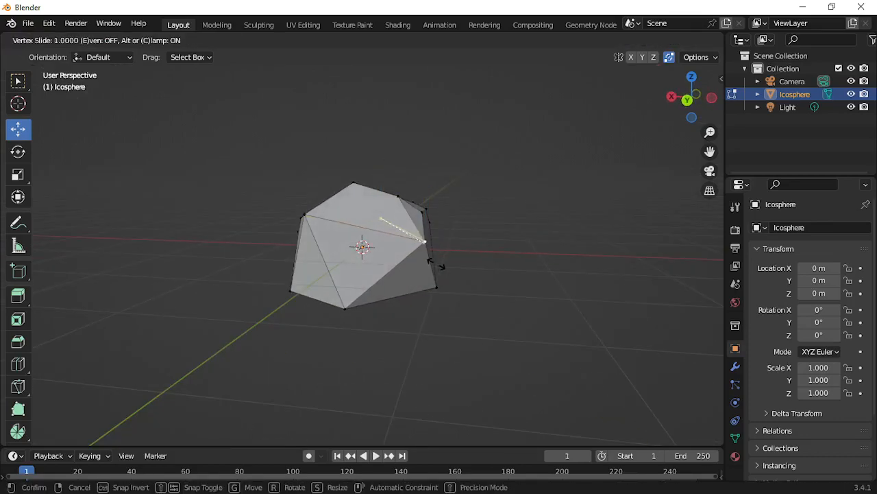
left_click(436, 262)
- Vertex-slide a lower corner of the small pentagon down its edge to the mesh's bottom corner, factor about 0.99
middle_click_drag(498, 262, 383, 252)
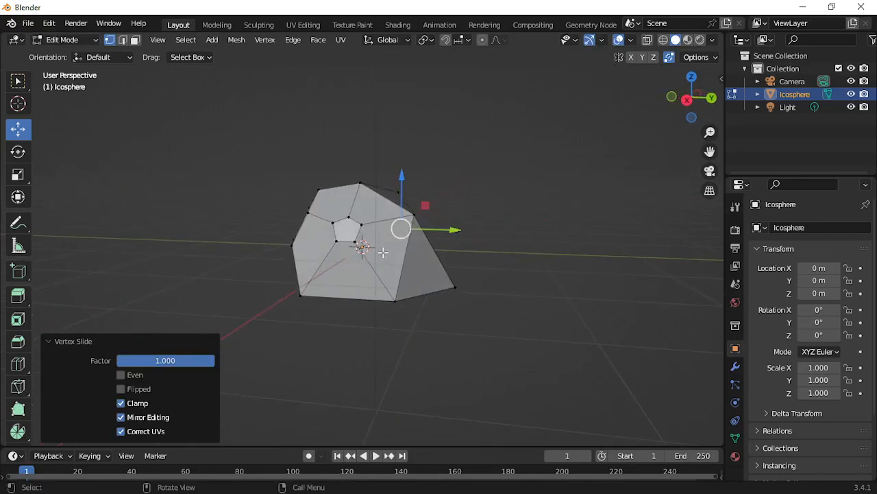
key("g")
key("g")
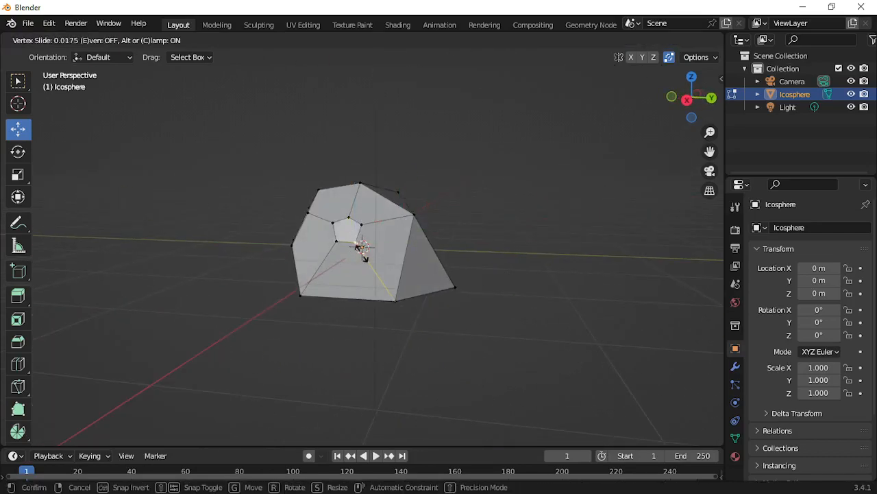
left_click(405, 312)
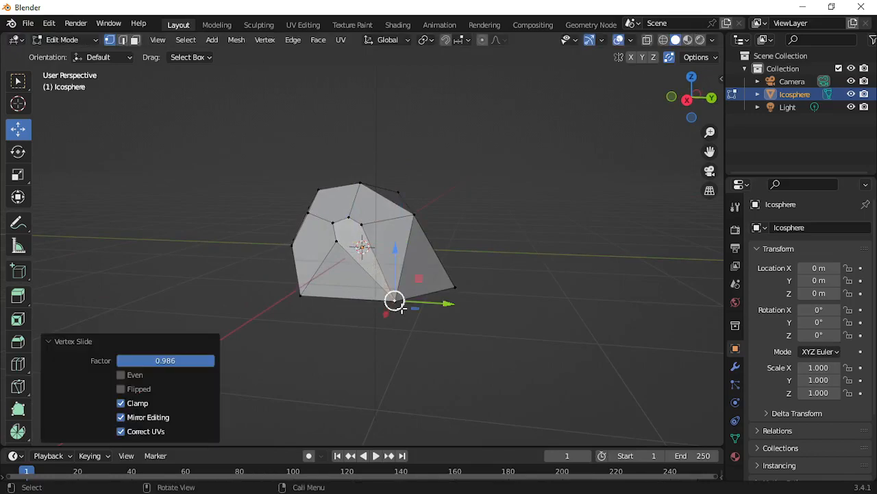
- Move the small facet's other lower vertex down about 0.28 m and its nearest upper vertex about 0.24 m along Y
left_click(338, 241)
key("g")
left_click(321, 270)
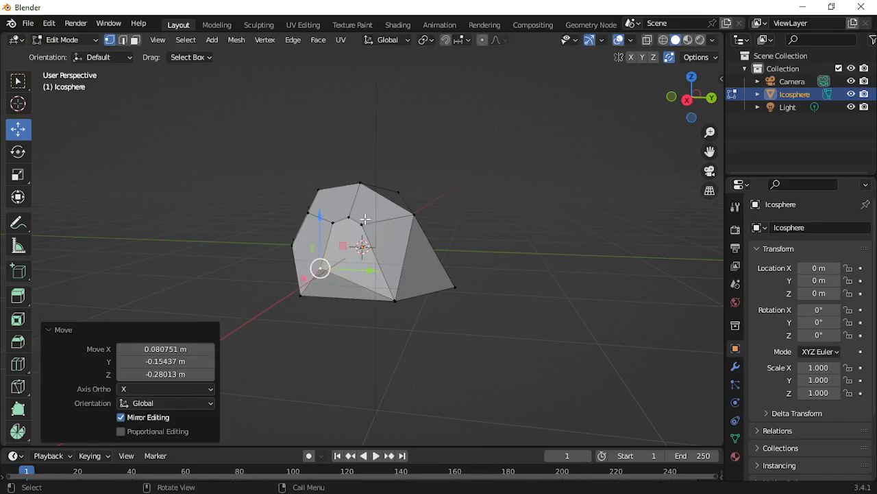
left_click(362, 226)
key("g")
left_click(388, 219)
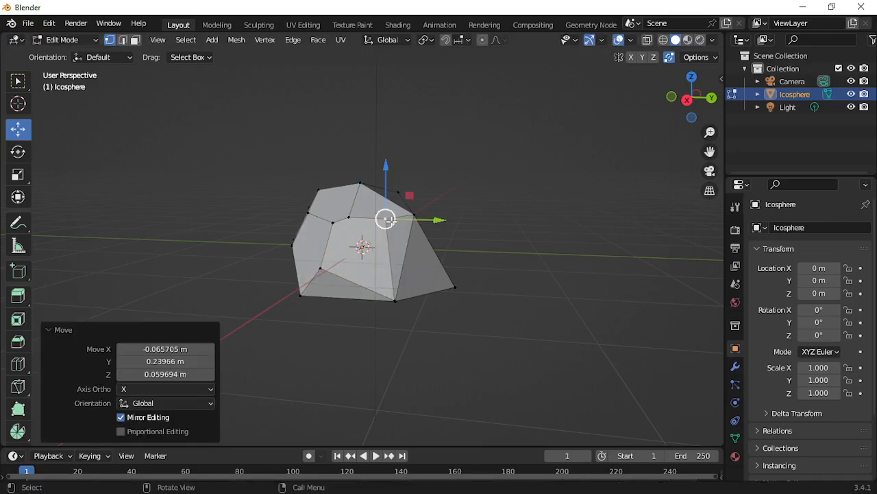
- Raise the small facet's top vertex about 0.18 m, and move its remaining side vertex down about 0.22 m and 0.15 m along Y
left_click(345, 217)
key("g")
left_click(338, 201)
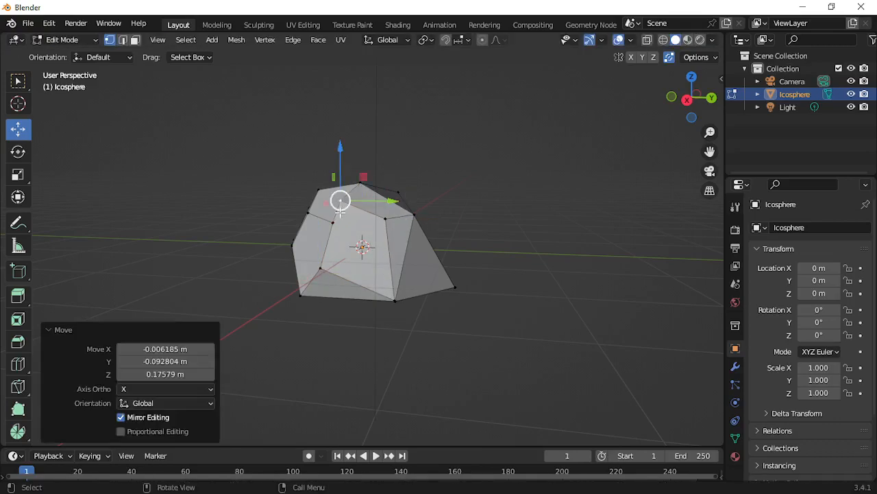
left_click(334, 224)
key("g")
left_click(346, 245)
- Move a lower vertex of the other small pentagon down about 0.26 m, about 0.15 m along Y and -0.13 m along X
middle_click_drag(406, 248, 334, 240)
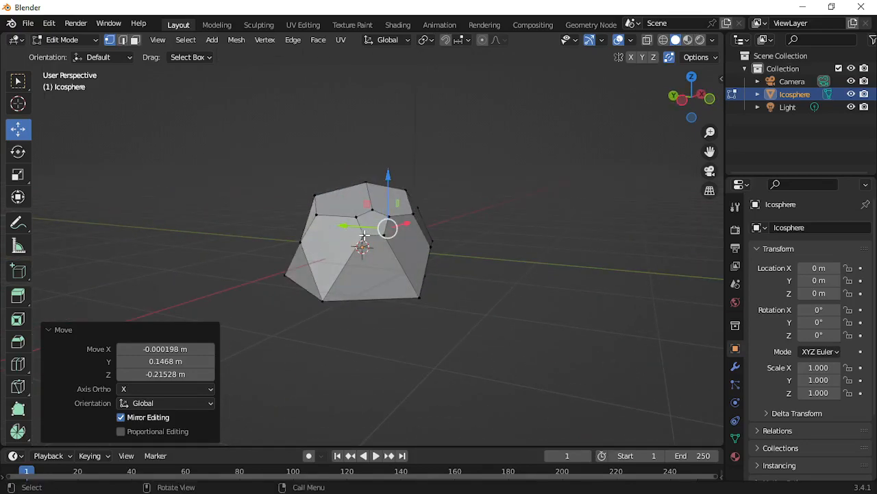
left_click(365, 235)
left_click_drag(364, 235, 344, 261)
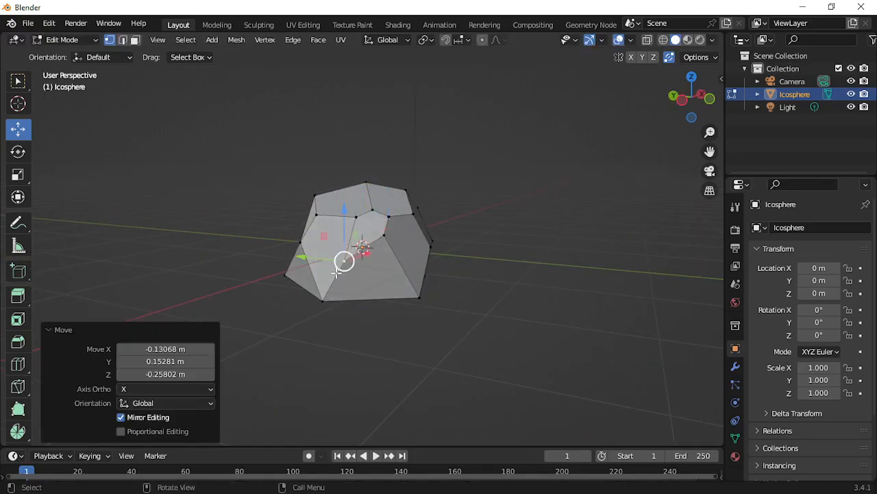
- Enlarge the small pentagon by moving its three upper vertices outward, the last one about 0.16 m along Y and -0.09 m along X
left_click(390, 214)
left_click_drag(389, 214, 336, 220)
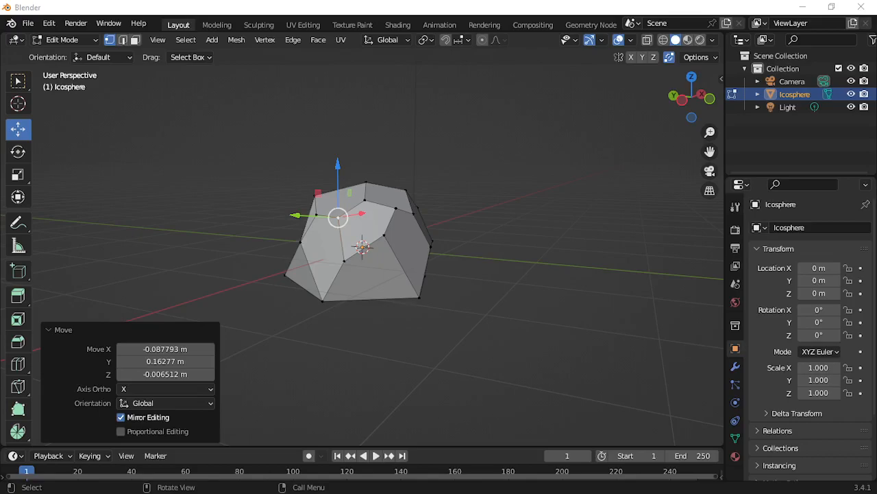
key("alt+Tab")
scroll(545, 221, "down", 3)
scroll(543, 217, "up", 3)
key("alt+Tab")
- Add a material slot to the icosphere and create a new material in it
left_click(735, 456)
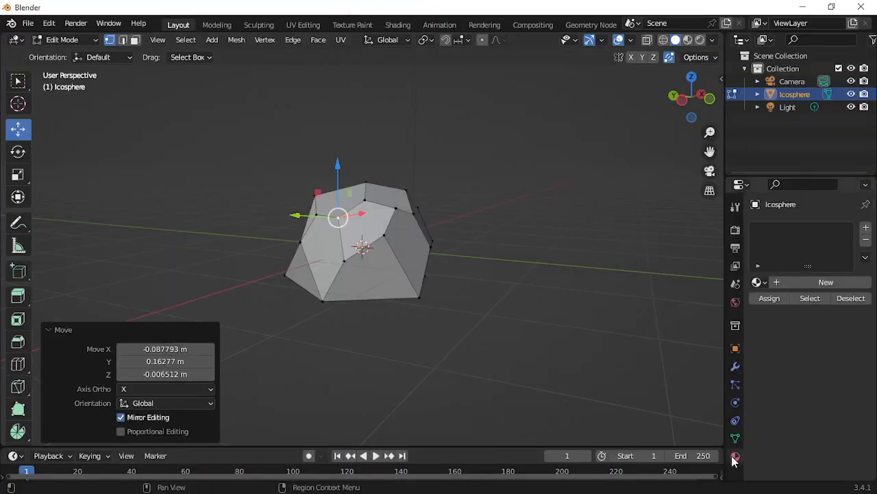
left_click(866, 228)
left_click(806, 281)
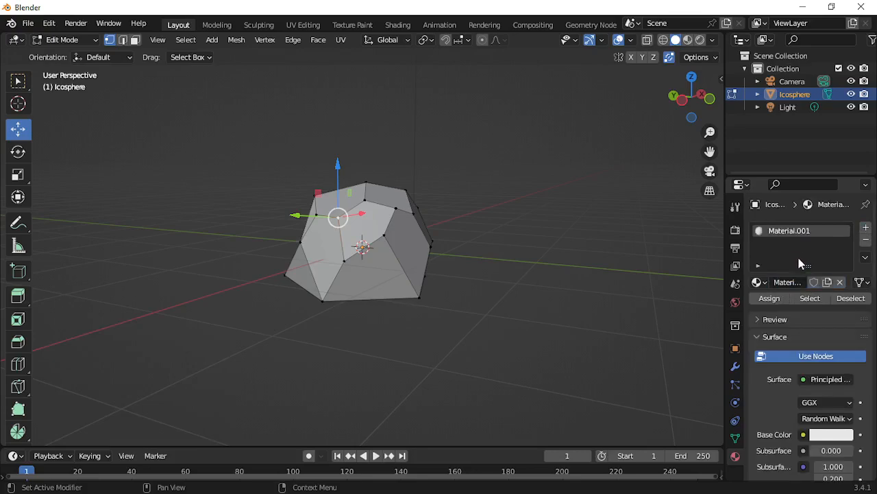
- Use an Image Texture as the new material's base color
scroll(835, 430, "down", 1)
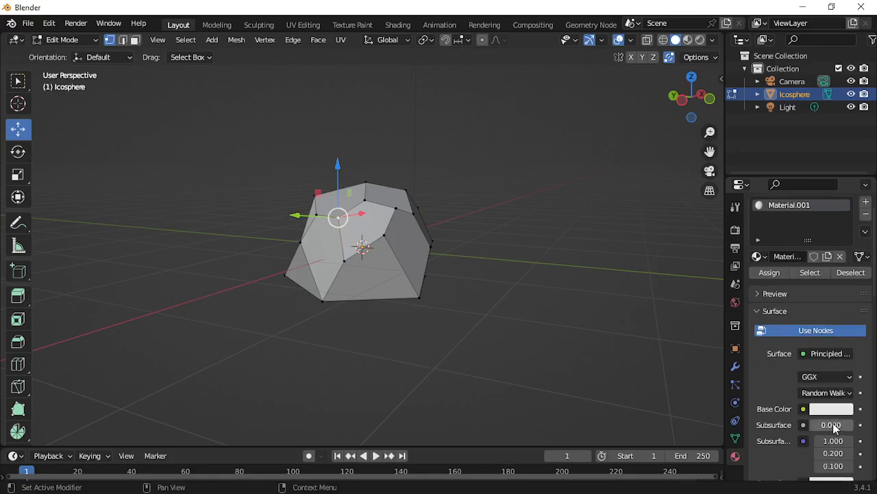
left_click(832, 411)
left_click(834, 411)
left_click(810, 413)
left_click(804, 409)
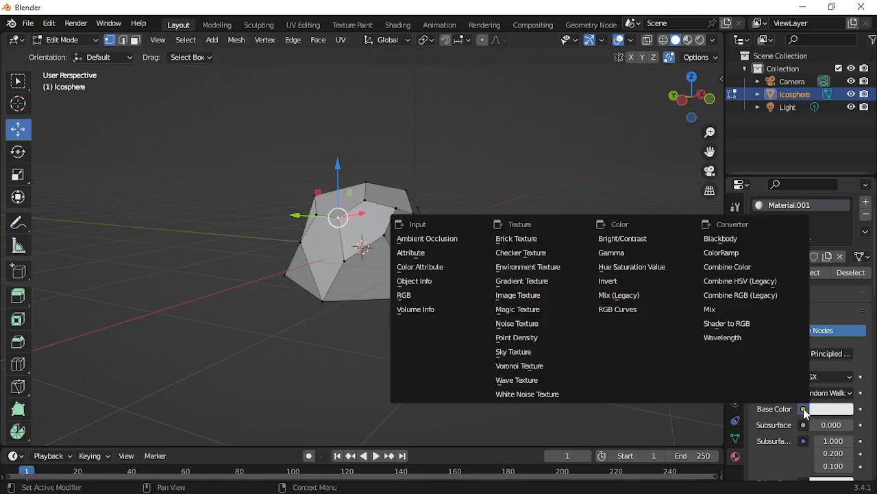
left_click(530, 296)
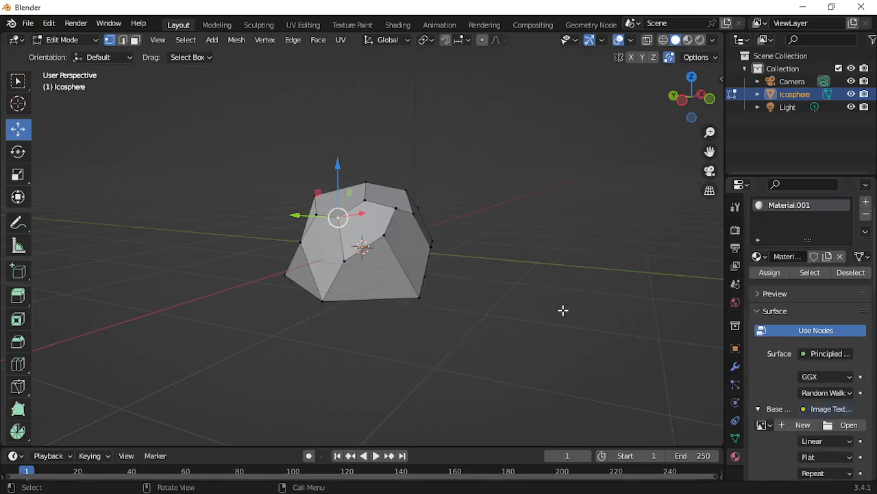
- Try to load an image from E:\BlenderProjects\rock5\Texture into the base color's Image Texture
left_click(849, 425)
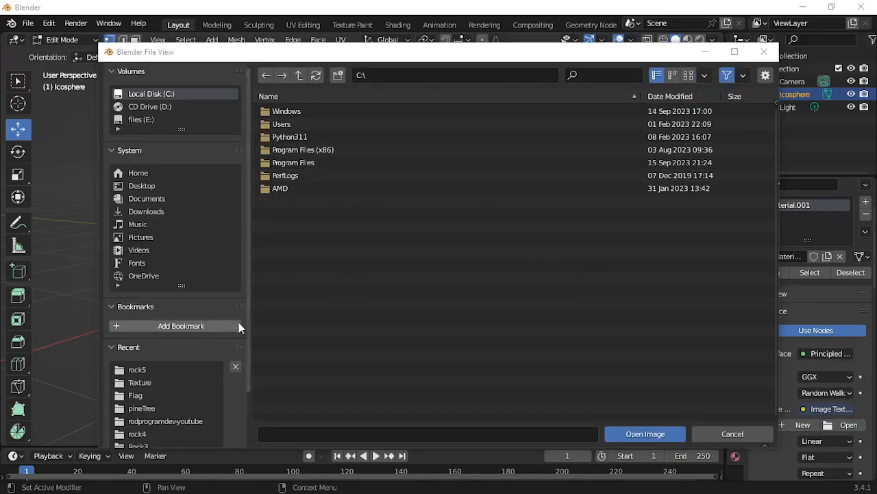
double_click(139, 383)
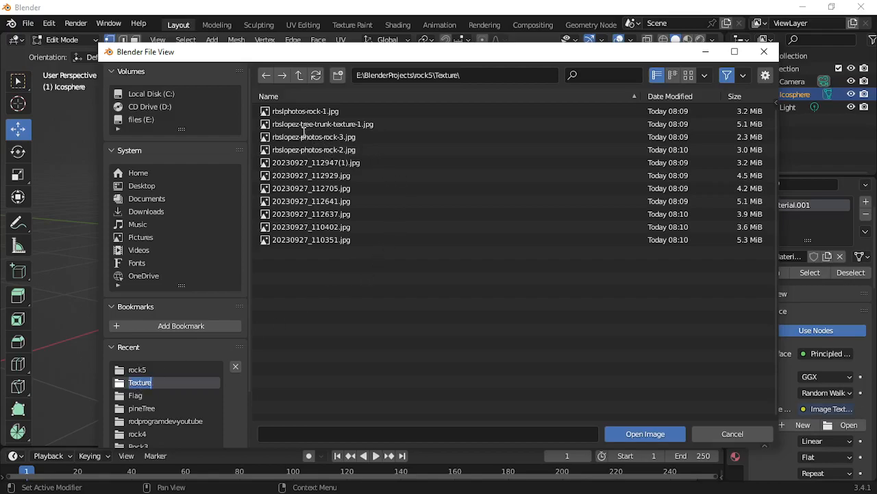
left_click(645, 433)
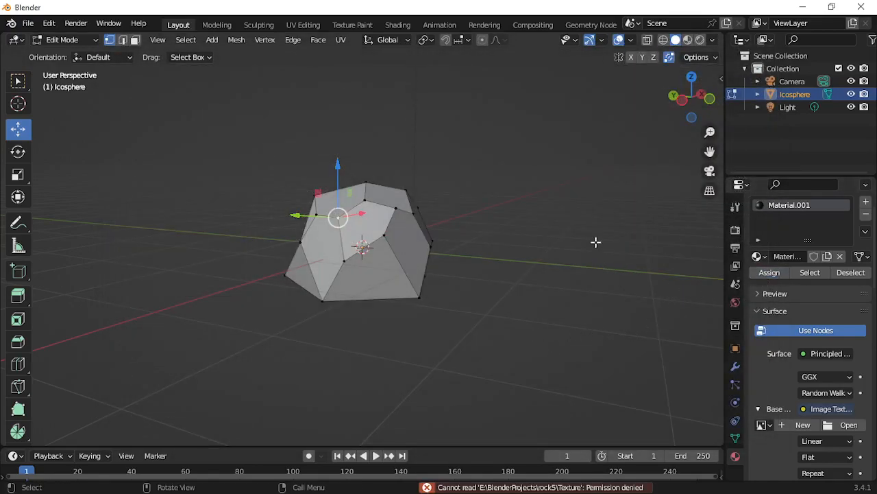
- Inspect the rock from another side in Rendered viewport shading
left_click(700, 39)
mouse_move(571, 219)
middle_mouse_down()
mouse_move(566, 229)
mouse_move(391, 229)
mouse_move(421, 242)
middle_mouse_up()
middle_click_drag(315, 229, 317, 228)
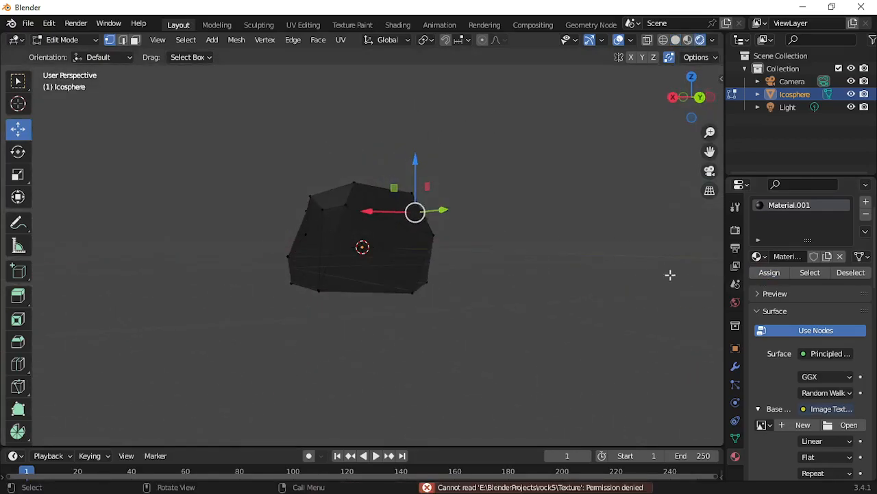
- Retry opening a texture image from the rock5\Texture folder and check the images available to link
left_click(837, 426)
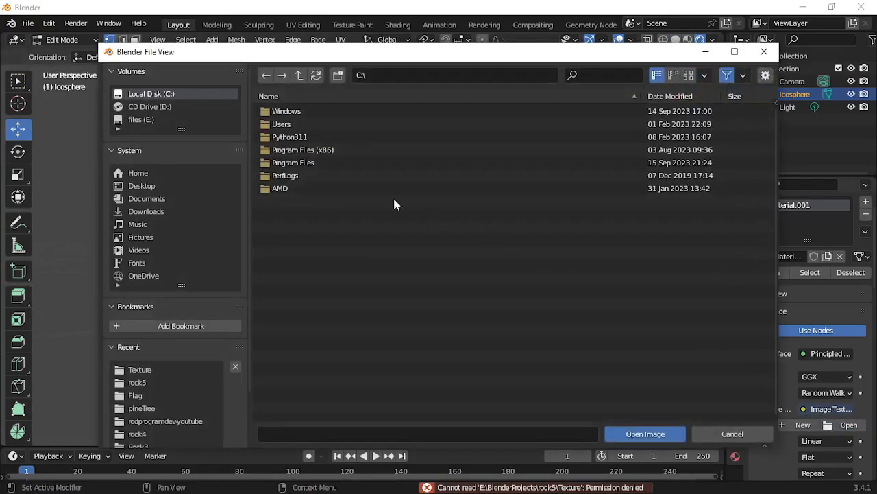
double_click(146, 371)
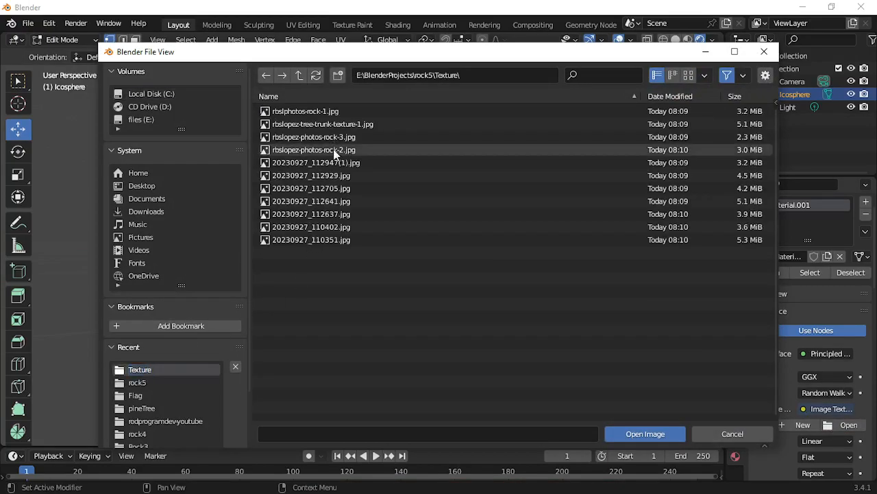
left_click(637, 432)
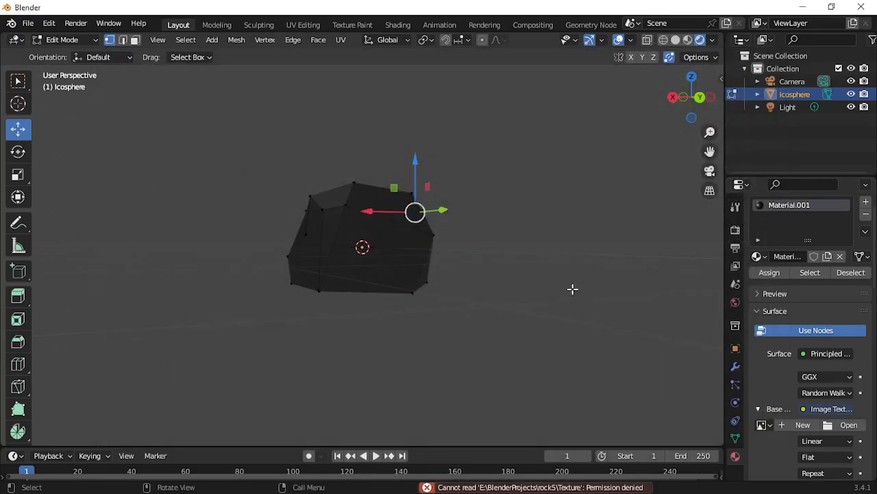
left_click(763, 425)
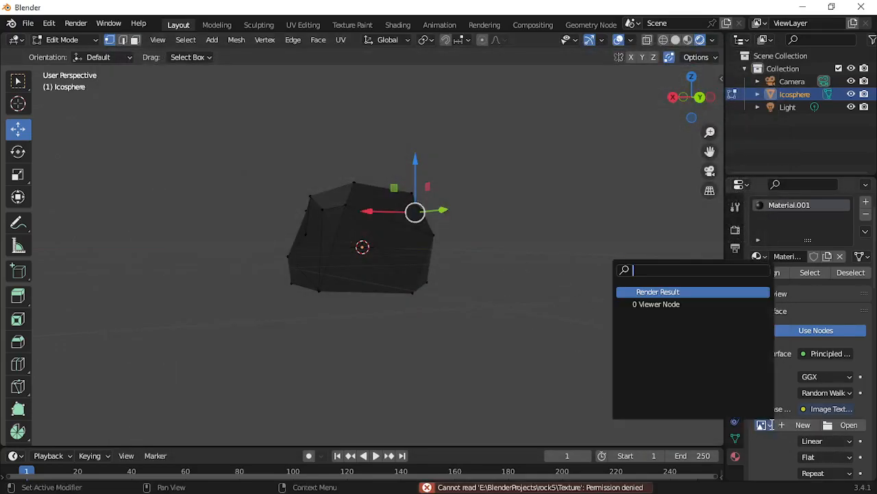
left_click(771, 425)
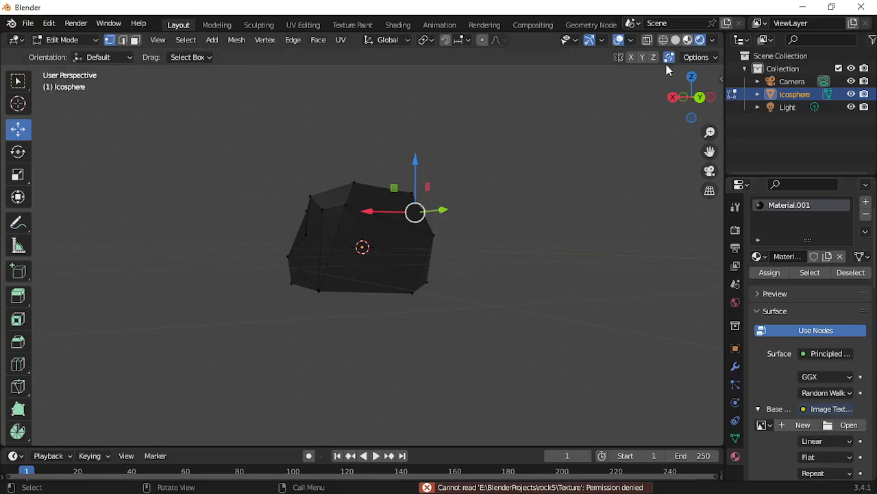
- Switch the icosphere from Edit Mode to Object Mode and look at the rock from different sides
left_click(676, 40)
mouse_move(468, 245)
middle_mouse_down()
mouse_move(568, 255)
mouse_move(490, 272)
mouse_move(315, 263)
mouse_move(460, 261)
mouse_move(341, 257)
mouse_move(431, 253)
mouse_move(665, 263)
middle_mouse_up()
left_click(67, 40)
left_click(68, 53)
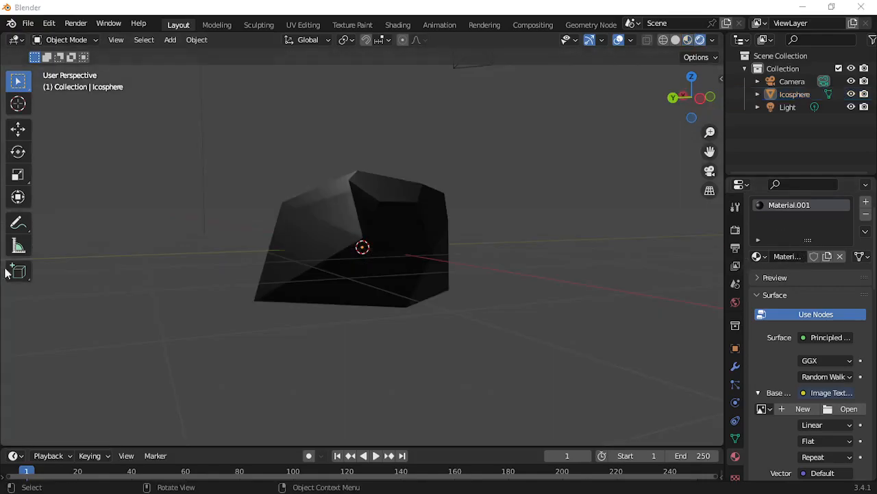
middle_click_drag(289, 281, 454, 278)
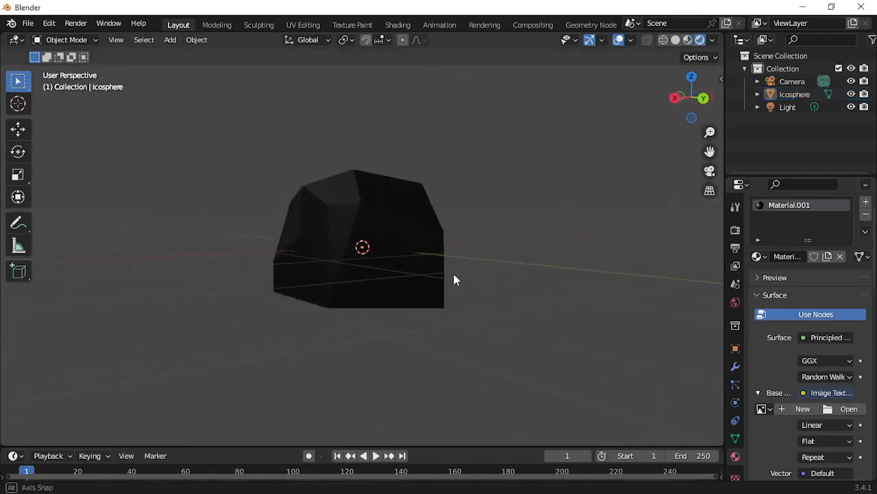
- Start an FBX export of the scene and browse to the E:\BlenderProjects folder
left_click(29, 25)
mouse_move(79, 211)
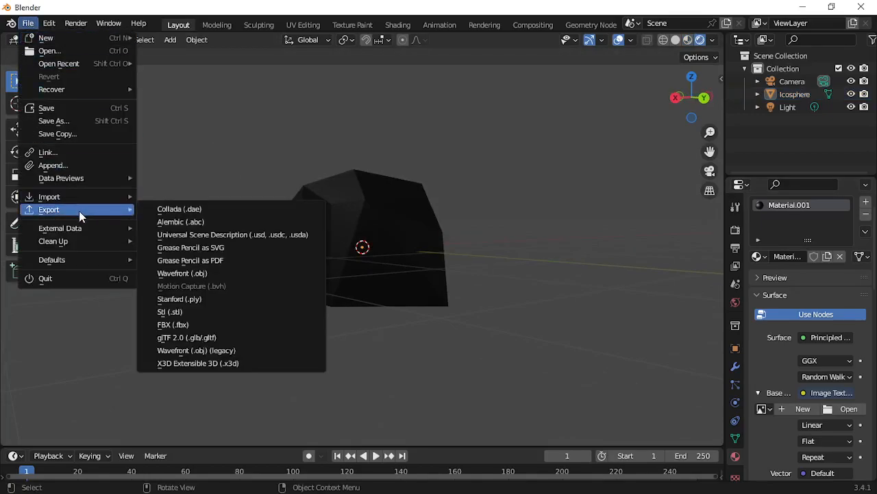
left_click(172, 325)
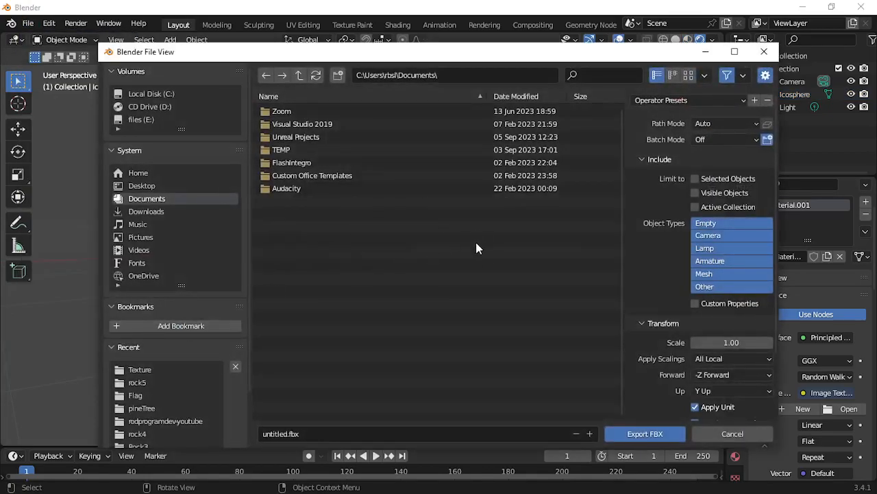
left_click(151, 372)
left_click(148, 382)
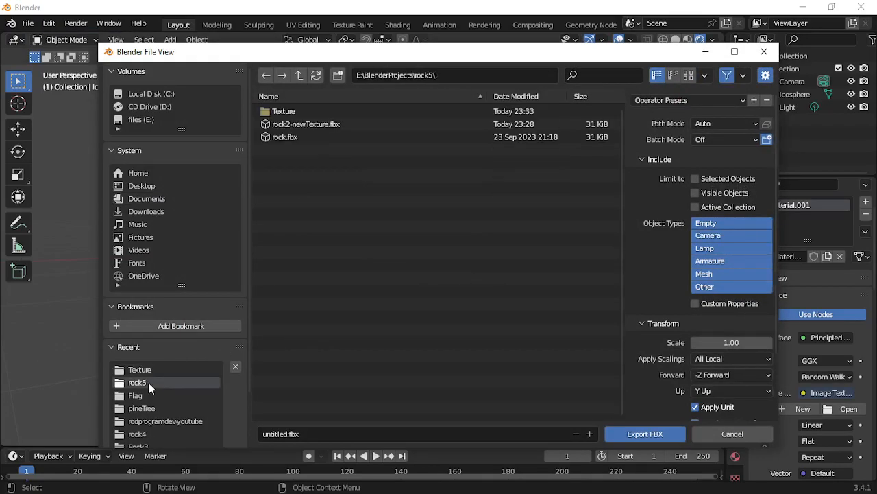
left_click(299, 75)
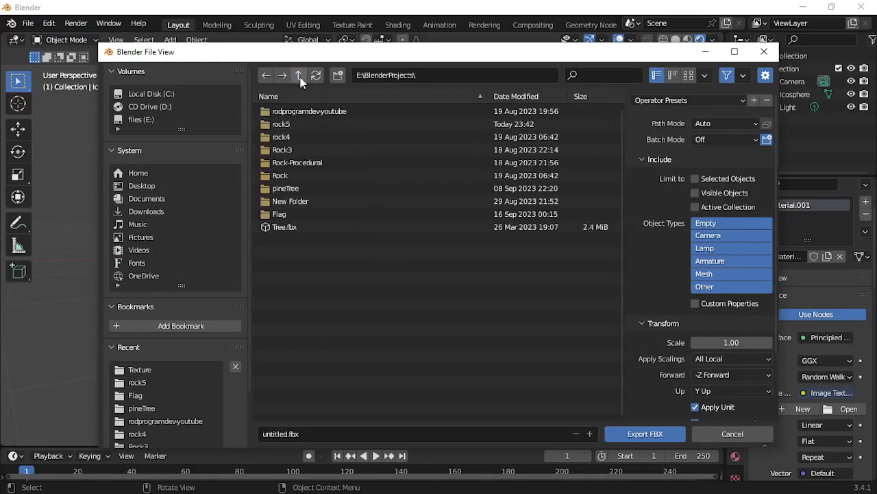
- Create a folder named rock6 in E:\BlenderProjects and open it as the export destination
left_click(337, 75)
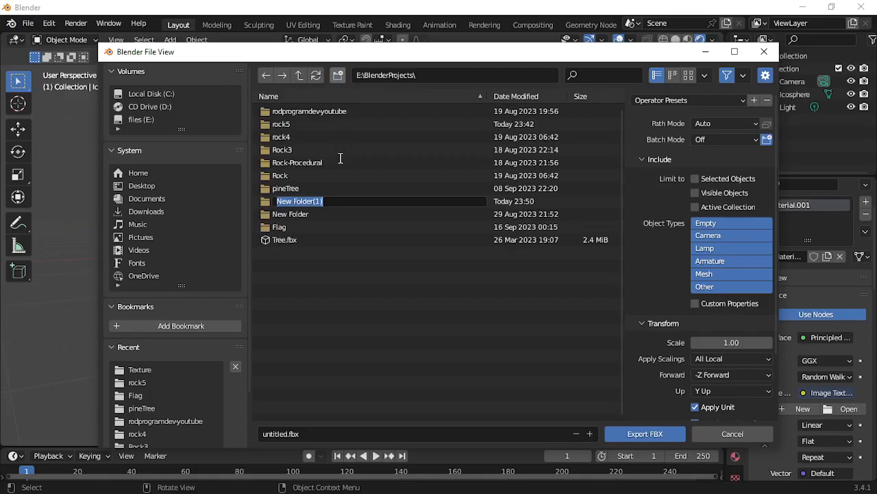
type("roc")
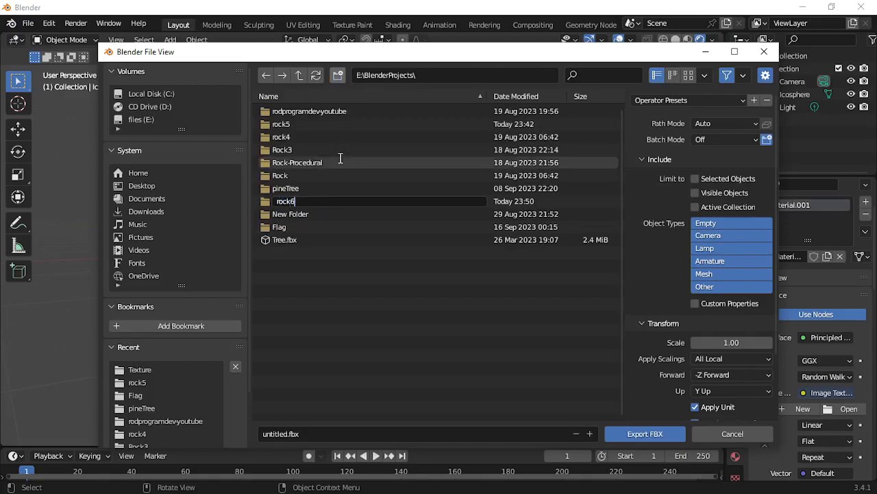
type("k6")
key("Return")
key("Return")
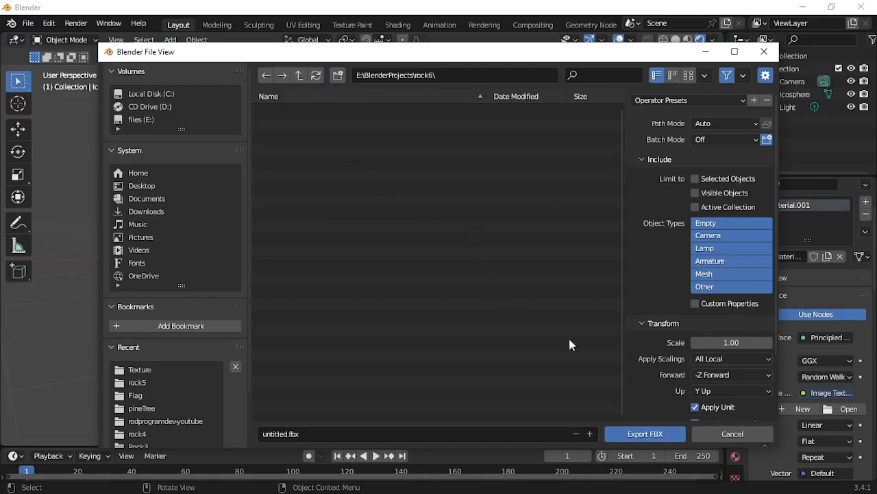
- Export the model as untitled.fbx into the rock6 folder, preview it in 3D Viewer and minimize the preview
left_click(645, 433)
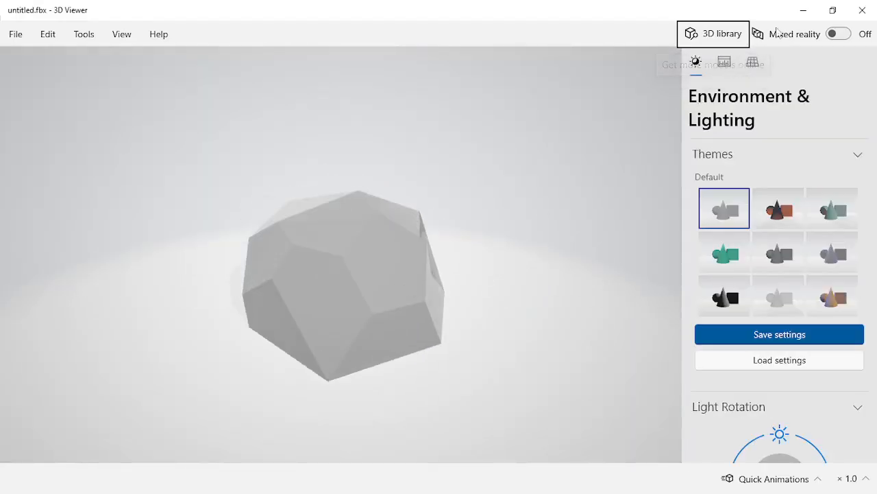
left_click(805, 10)
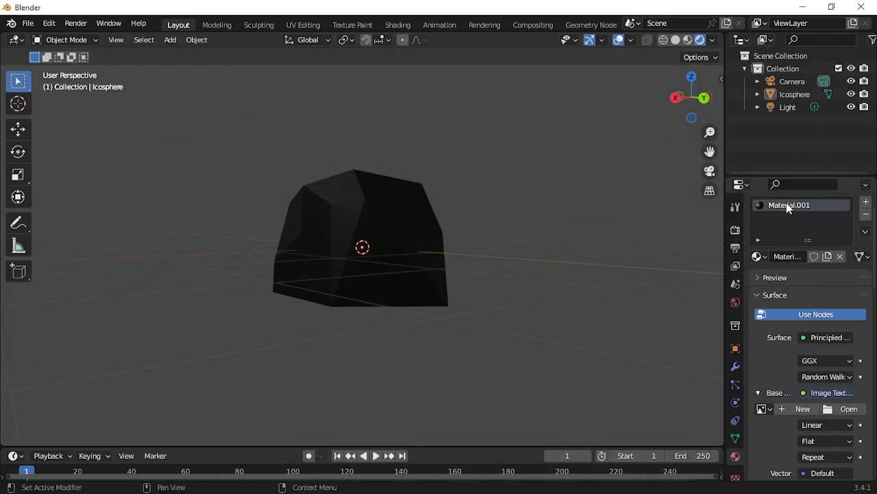
- Turn off node use for Material.001 and show the rock in Material Preview viewport shading
left_click(765, 277)
left_click(775, 279)
left_click(814, 312)
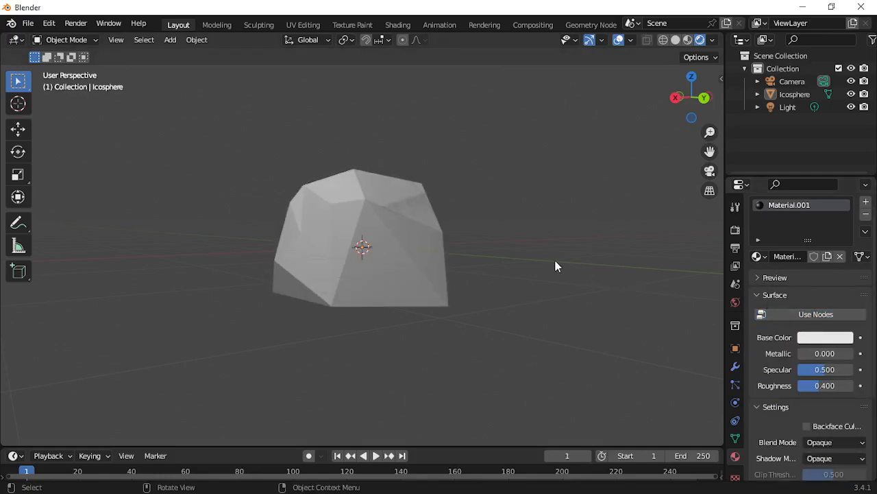
scroll(556, 266, "down", 3)
left_click_drag(688, 88, 679, 103)
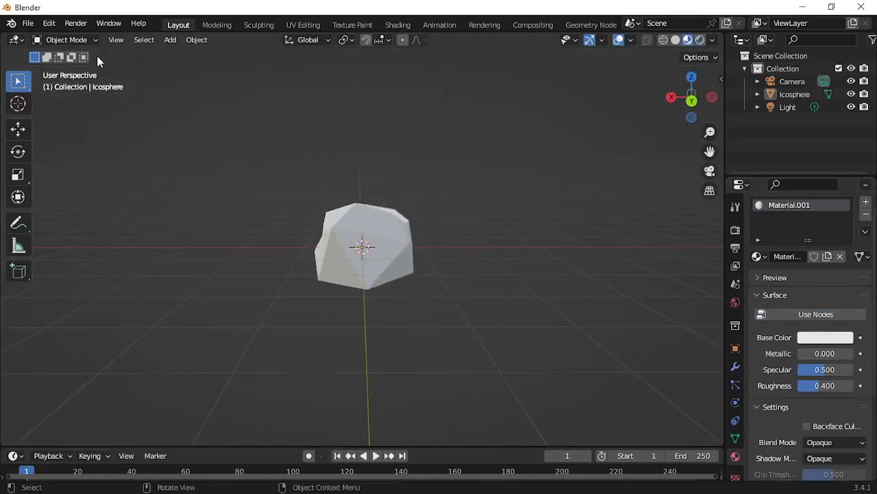
- Look through Material.001's surface and settings options, and collapse both sections
left_click(816, 340)
scroll(816, 339, "down", 4)
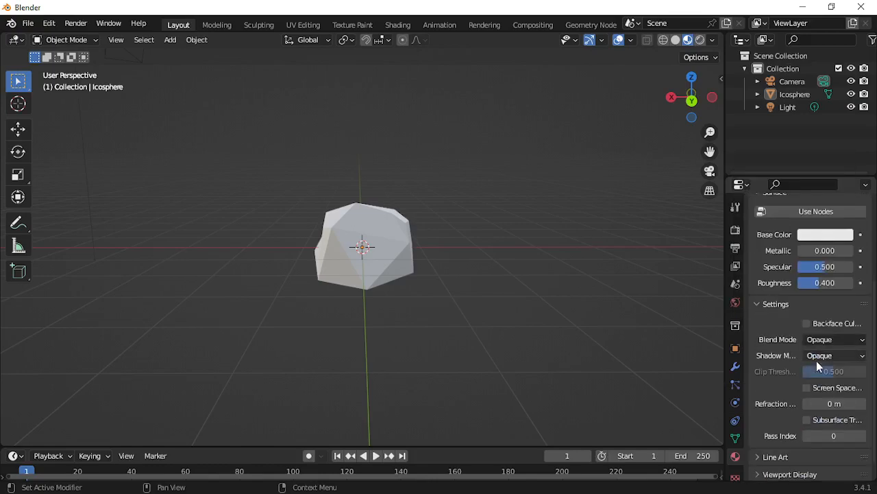
scroll(816, 361, "up", 5)
left_click(783, 321)
left_click(766, 303)
left_click(764, 304)
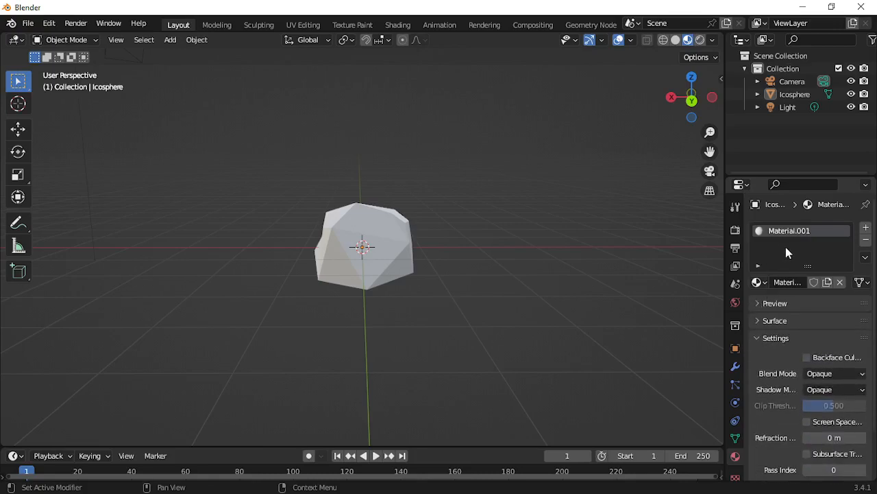
left_click(765, 338)
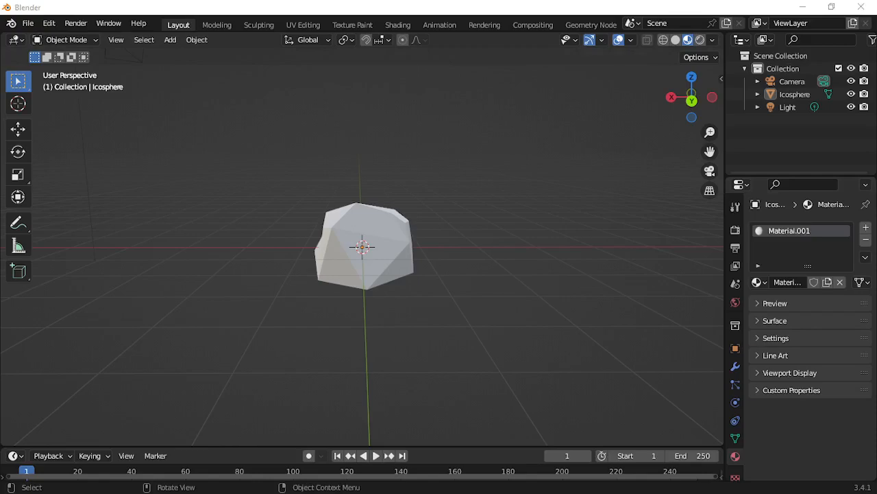
- Assign the existing material named Material to the rock and use an Image Texture as its base color
left_click(759, 282)
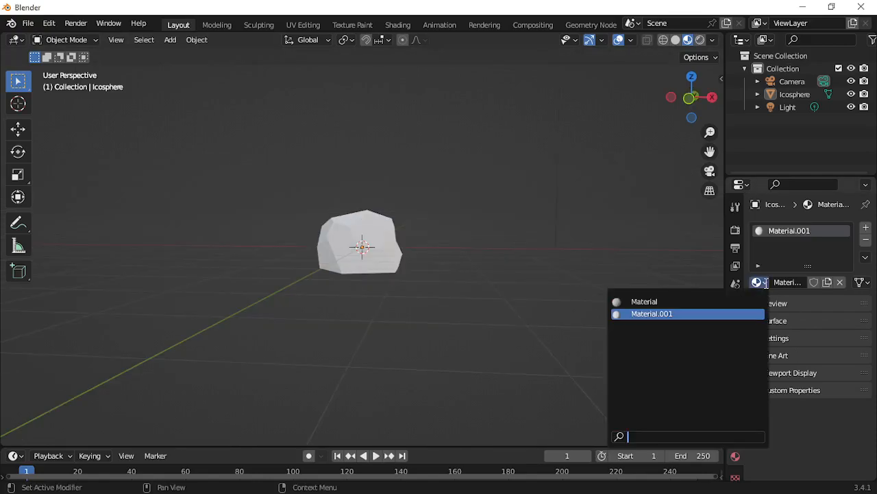
left_click(679, 301)
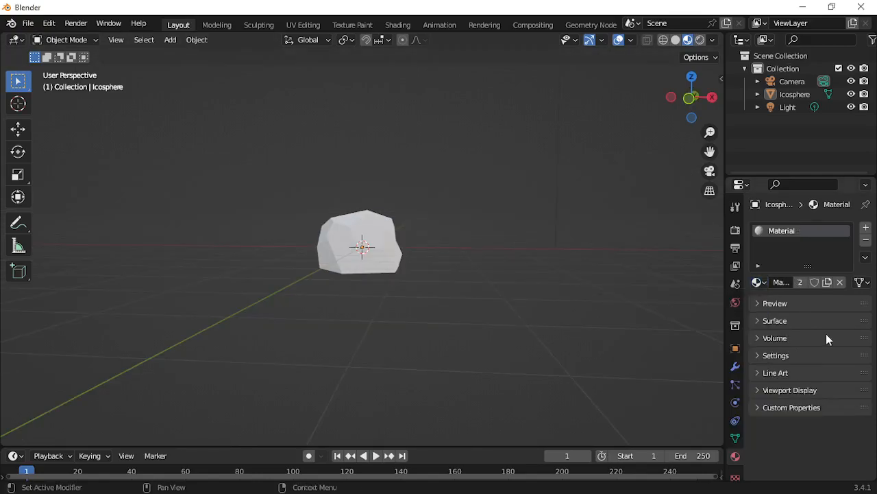
left_click(763, 323)
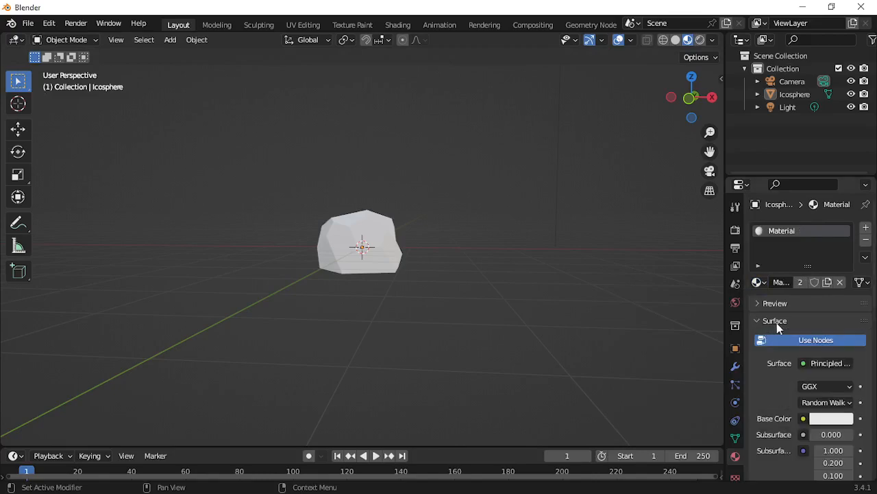
left_click(804, 419)
left_click(524, 308)
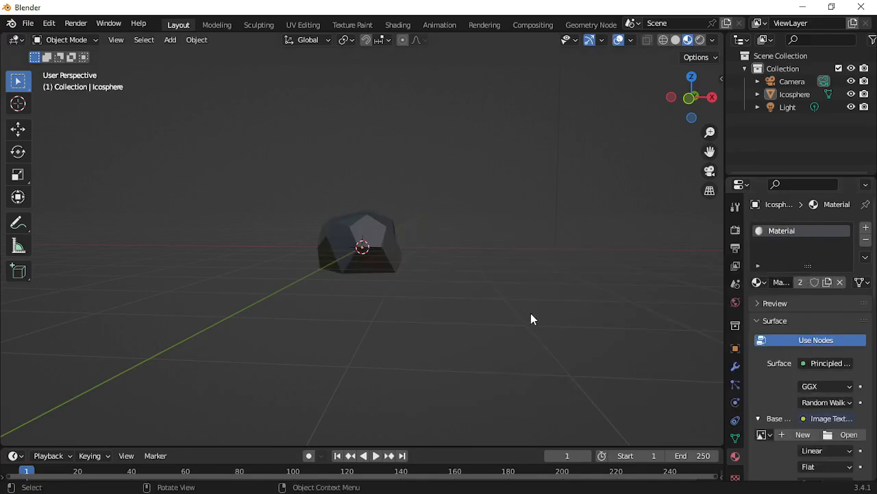
- Load rbslphotos-rock-1.jpg from the rock5 Texture folder as the base color image and inspect the rock from several sides
scroll(466, 300, "up", 2)
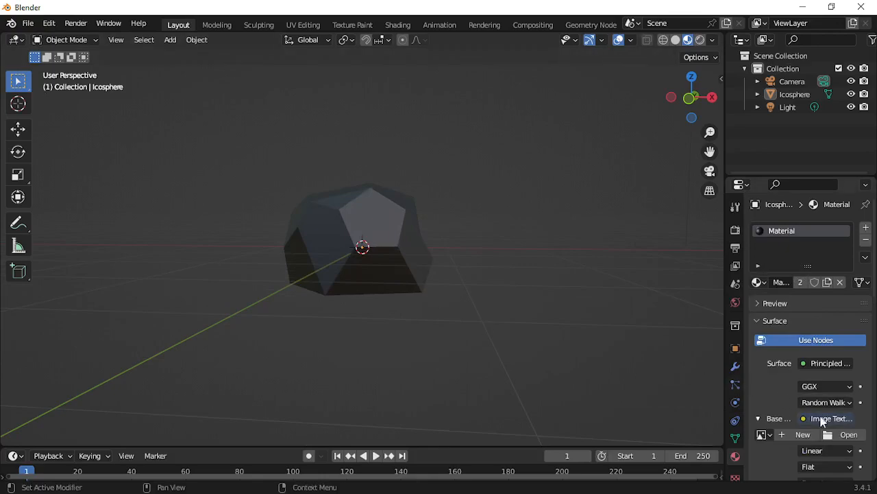
left_click(848, 436)
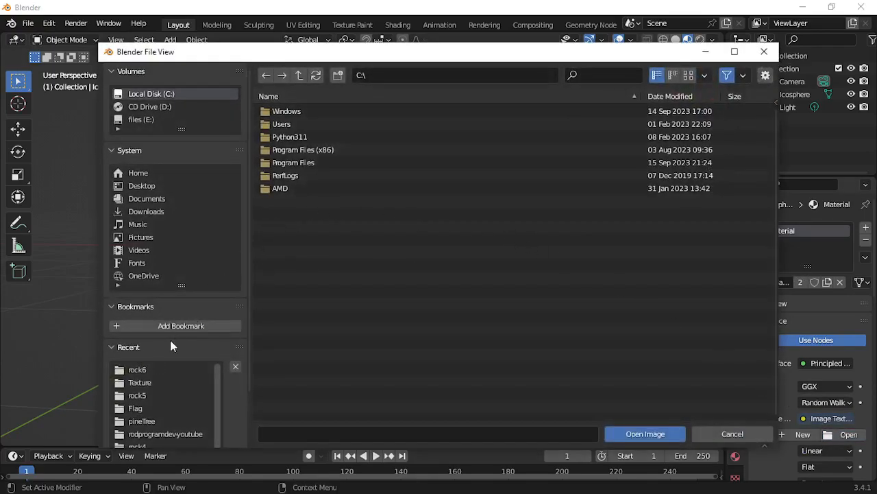
left_click(137, 370)
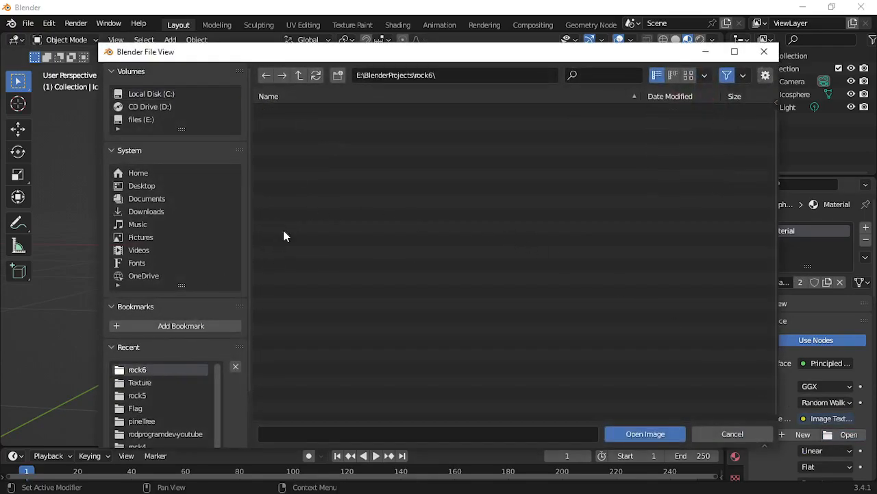
left_click(145, 384)
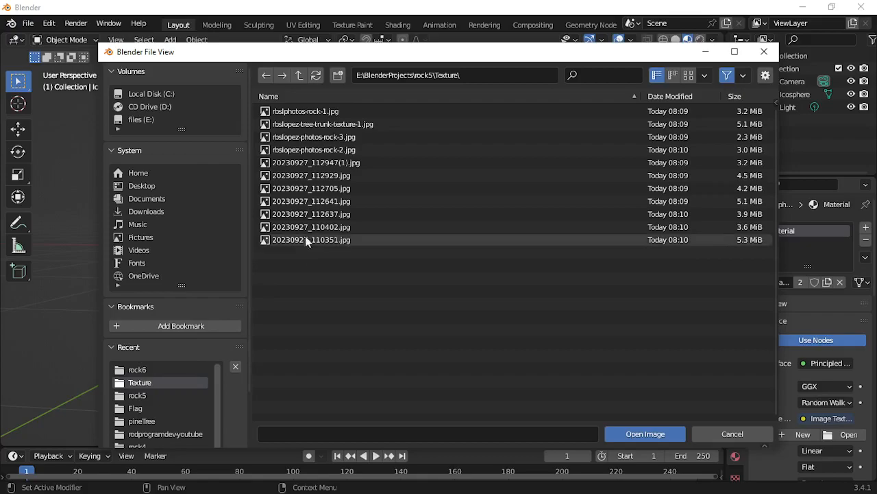
double_click(320, 113)
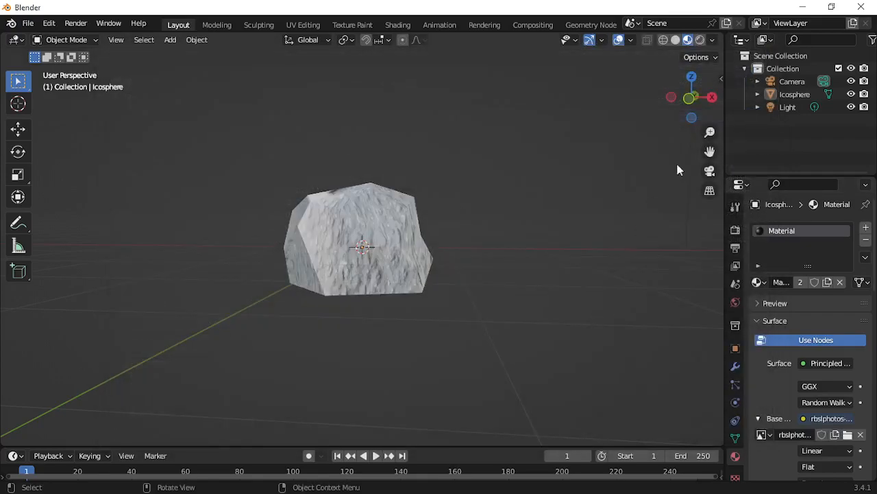
middle_click_drag(510, 236, 356, 248)
scroll(412, 251, "up", 4)
scroll(413, 250, "up", 1)
middle_click_drag(426, 263, 247, 274)
scroll(430, 253, "down", 2)
middle_click_drag(421, 256, 566, 261)
- Replace the base color image with rbslopez-photos-rock-2.jpg and inspect the rock from another side
left_click(848, 434)
double_click(329, 145)
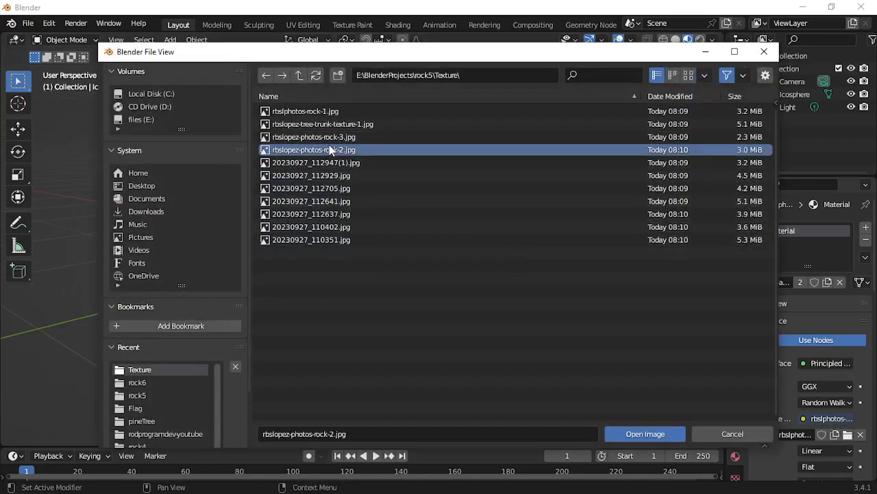
middle_click_drag(474, 263, 352, 233)
scroll(335, 259, "down", 2)
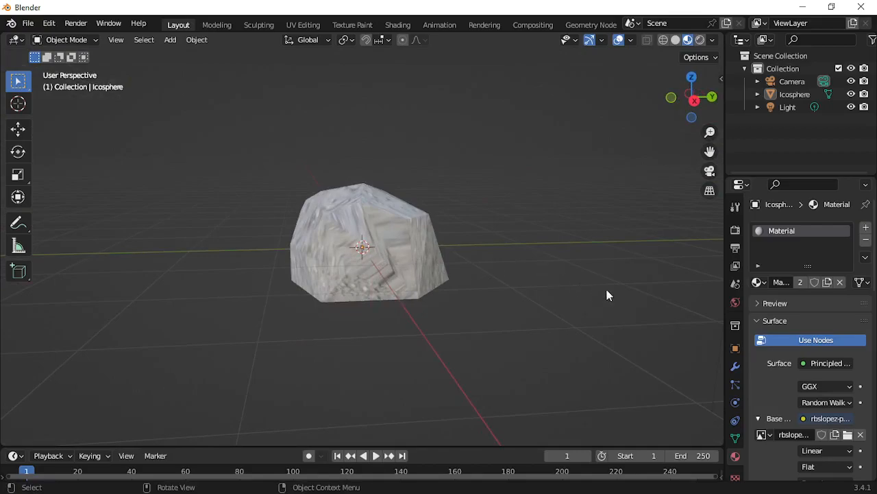
- Replace the base color image with 20230927_112641.jpg and inspect the textured rock up close
left_click(848, 434)
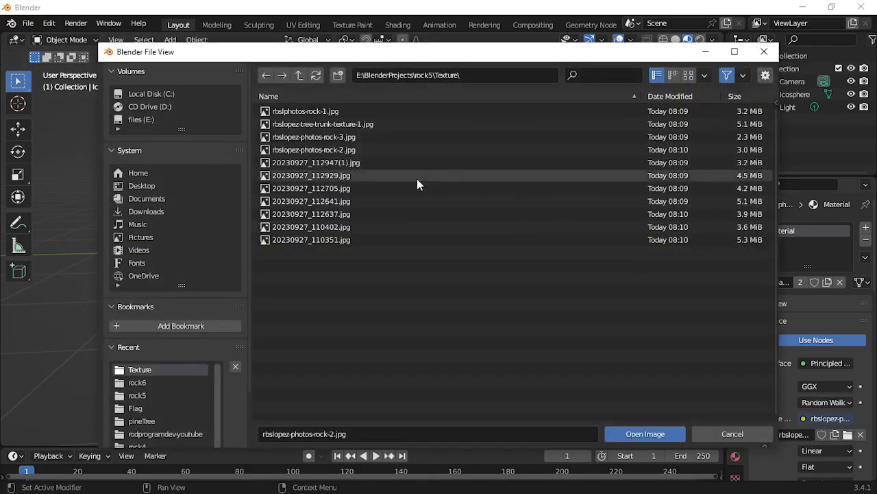
double_click(321, 207)
middle_click_drag(441, 246, 521, 251)
scroll(335, 256, "up", 4)
scroll(476, 272, "down", 2)
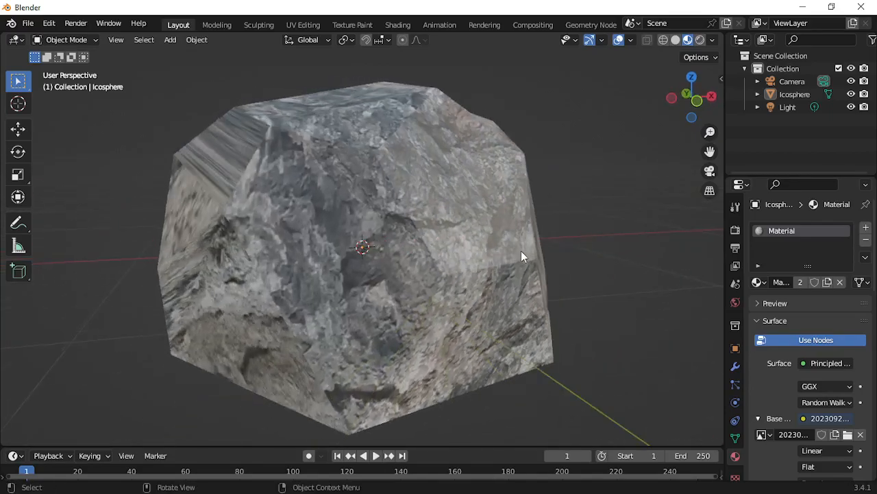
- Export the textured model in FBX format as rock6.fbx into the rock6 folder and open it in 3D Viewer
left_click(27, 23)
mouse_move(106, 211)
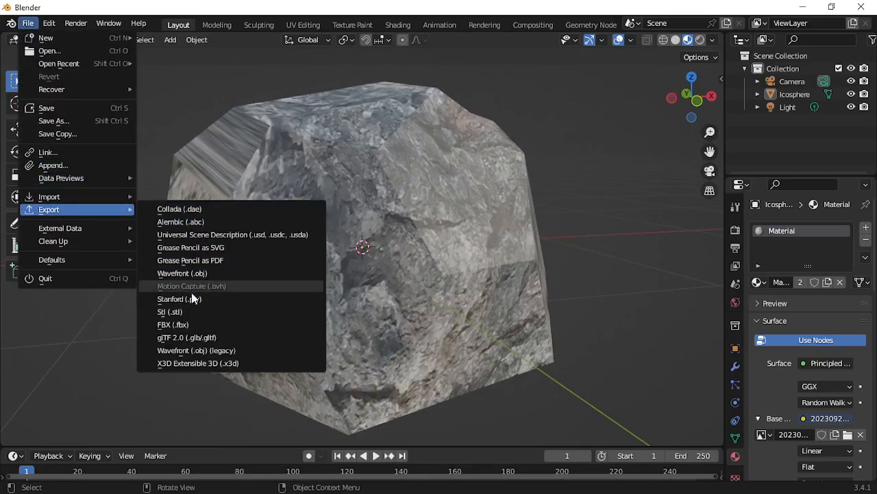
left_click(189, 325)
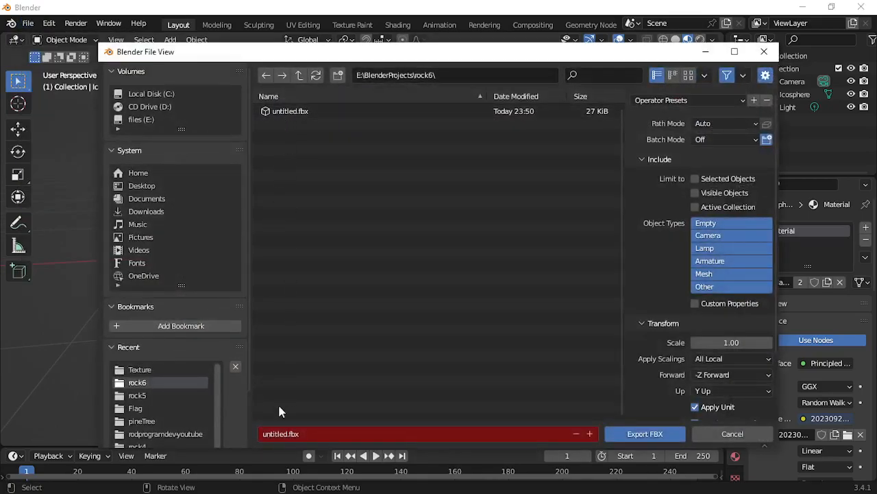
left_click(270, 437)
double_click(276, 437)
type("rock6")
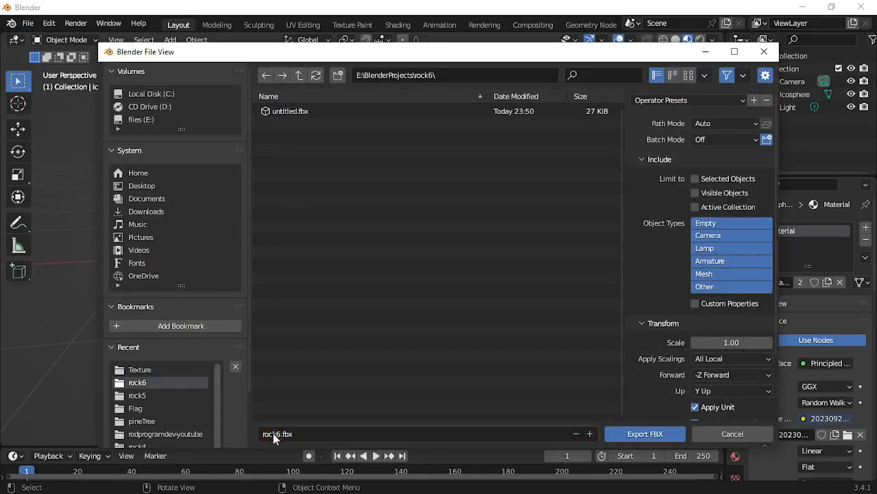
left_click(640, 433)
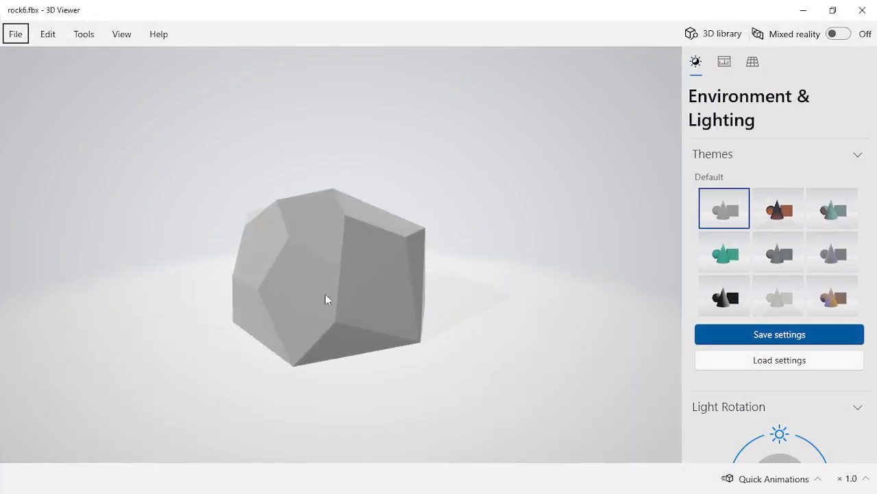
- Close the 3D Viewer preview and show the rock in Rendered viewport shading from another side
left_click(863, 8)
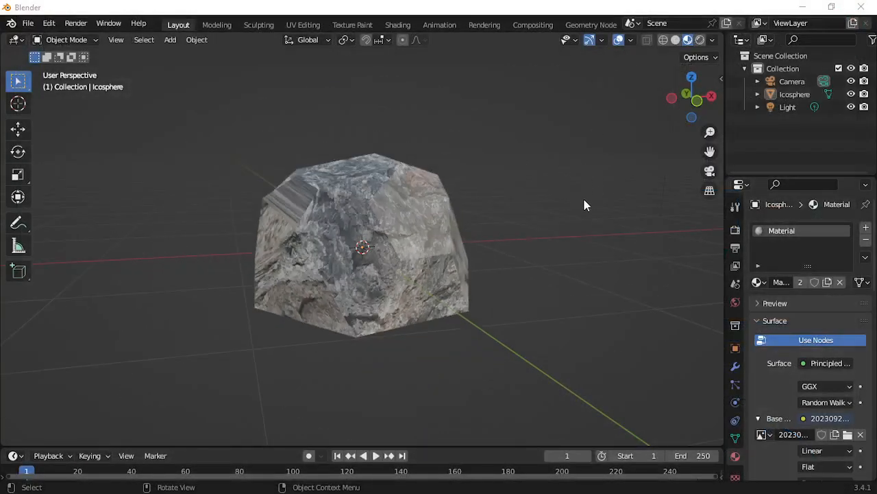
left_click(700, 39)
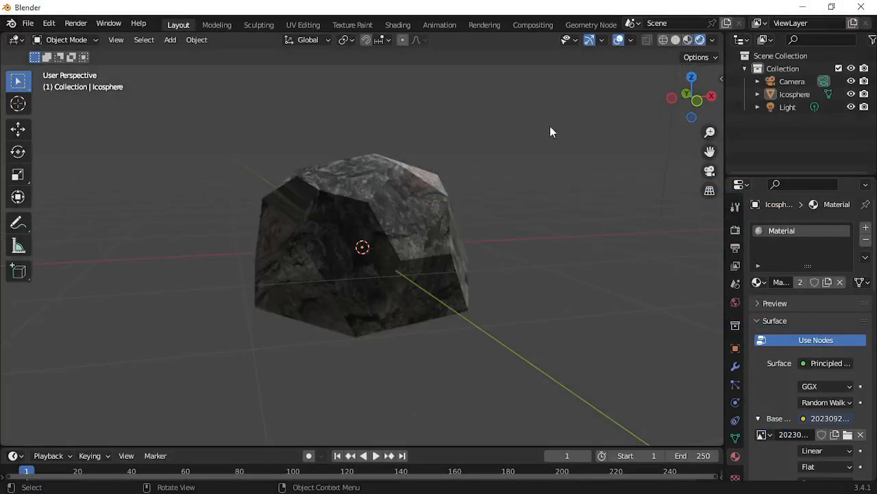
middle_click_drag(507, 209, 316, 200)
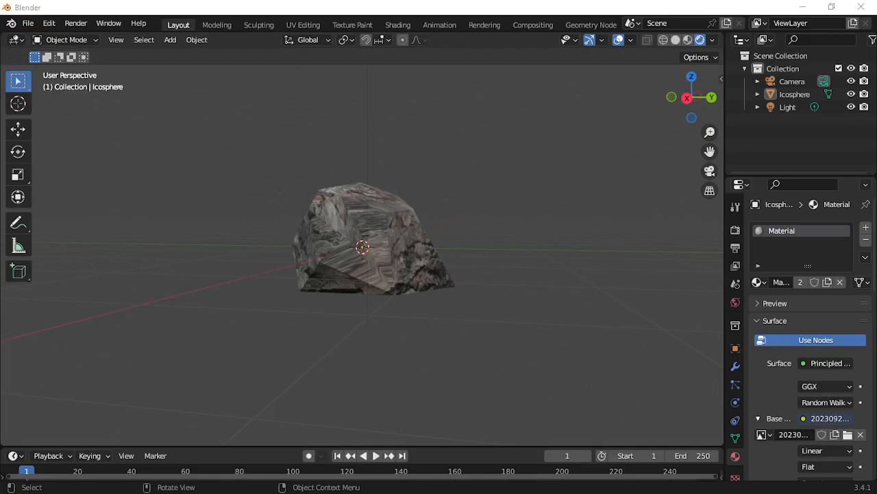
- In File Explorer, copy rbslopez-photos-rock-3.jpg from the rock5 Texture folder into the rock6 folder and return to Blender
scroll(582, 247, "down", 5)
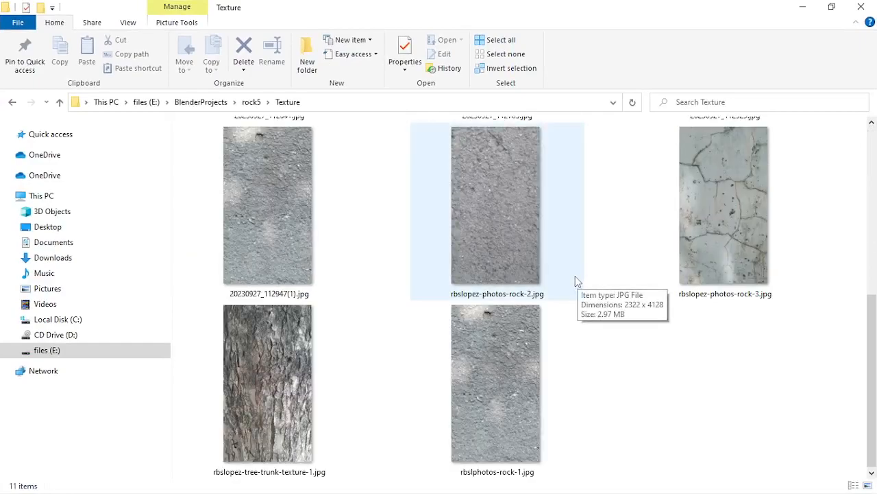
scroll(576, 278, "up", 5)
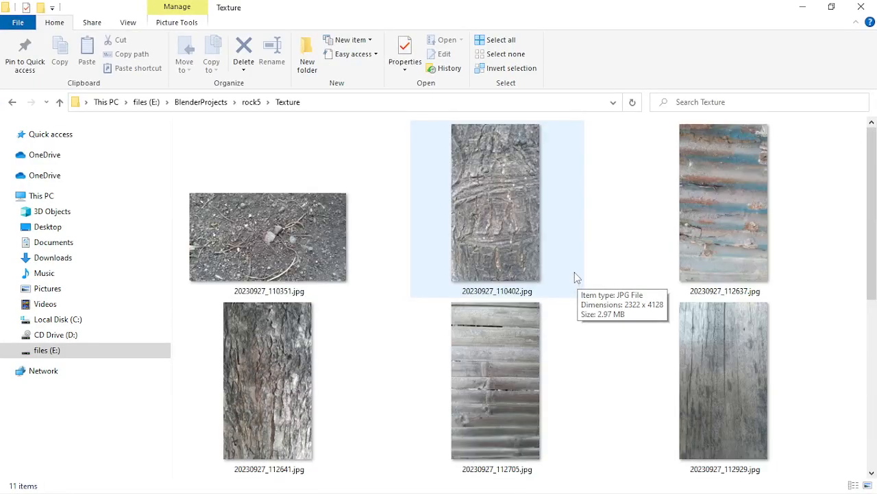
scroll(576, 277, "down", 3)
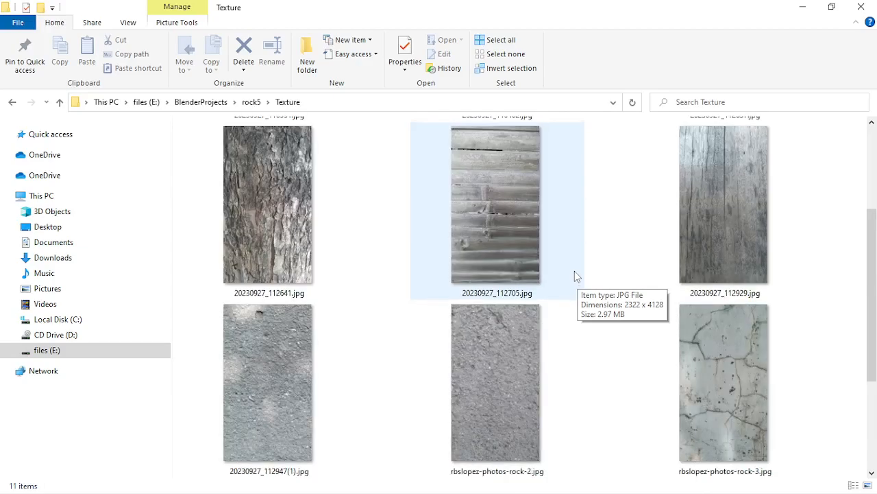
scroll(575, 271, "down", 3)
left_click(724, 230)
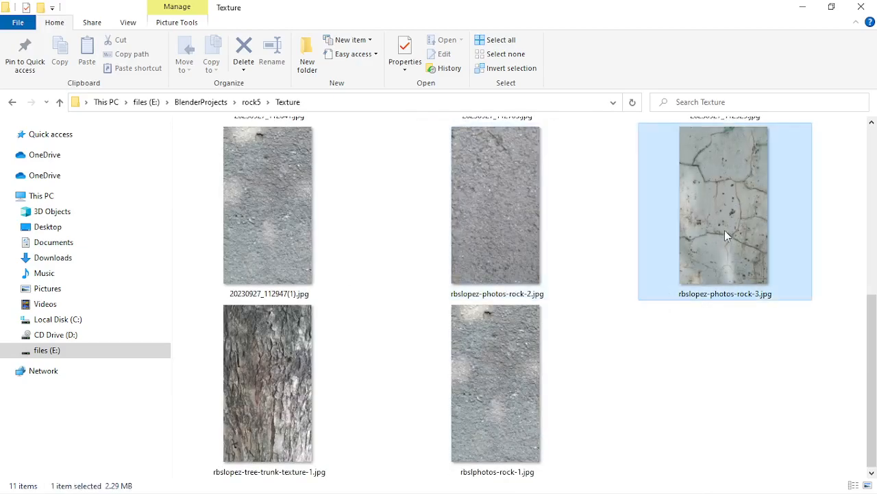
key("ctrl+c")
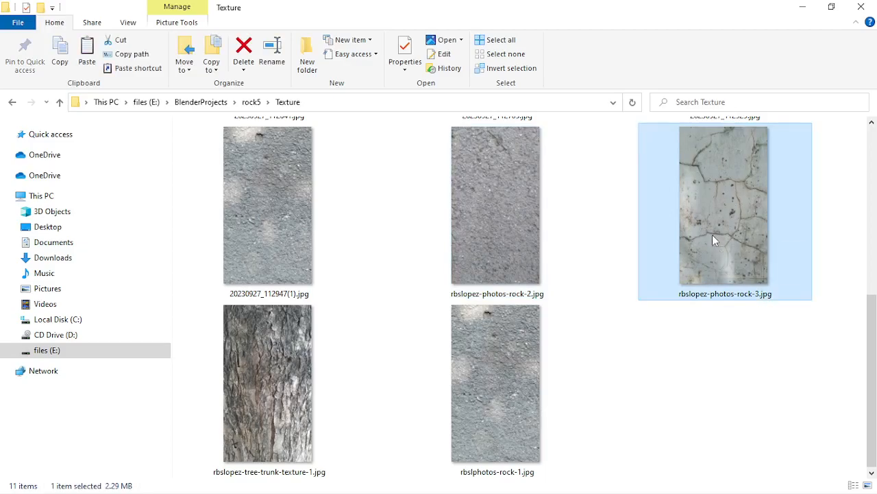
left_click_drag(580, 5, 229, 288)
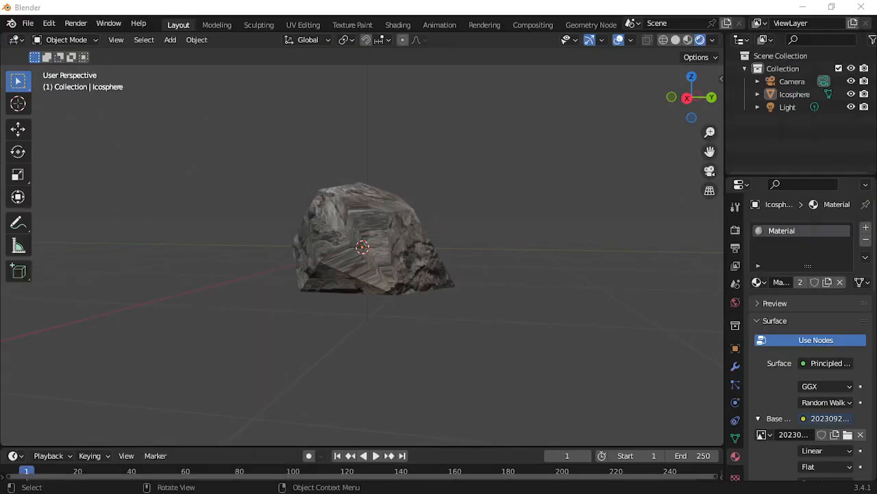
left_click_drag(0, 253, 510, 1)
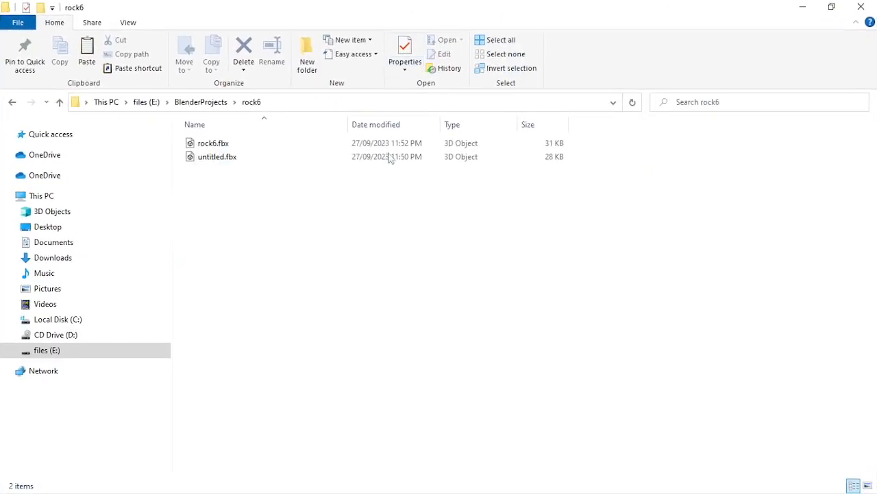
key("ctrl+v")
left_click_drag(700, 5, 0, 206)
- Replace the base color image with rbslopez-photos-rock-3.jpg from the rock6 folder and inspect the rock from several sides
left_click(848, 434)
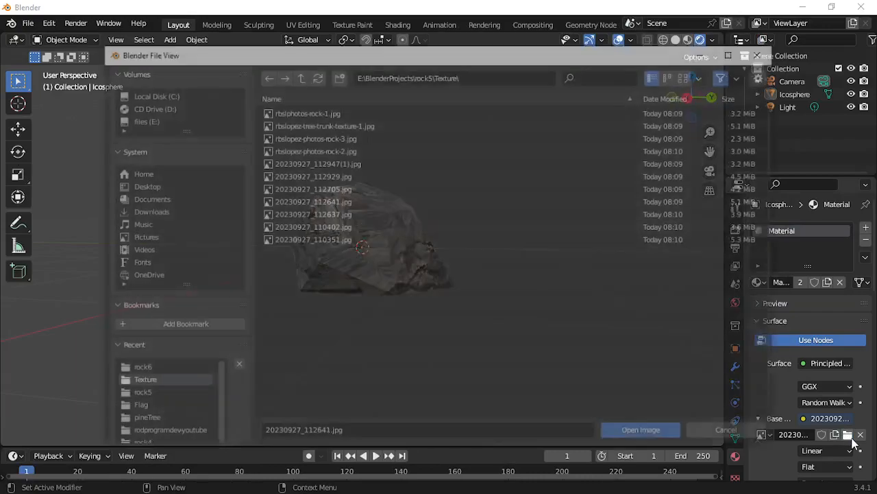
left_click(301, 77)
left_click(301, 81)
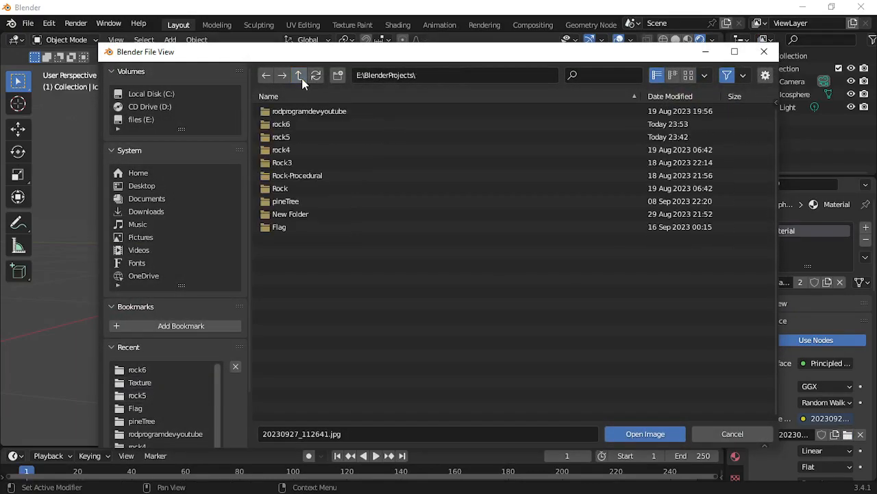
double_click(285, 124)
double_click(289, 114)
middle_click_drag(485, 263, 343, 277)
middle_click_drag(396, 267, 613, 101)
- In Edit Mode, move the vertex in the middle of the dark side by about -0.033 m X, -0.014 m Y and -0.146 m Z
left_click(75, 40)
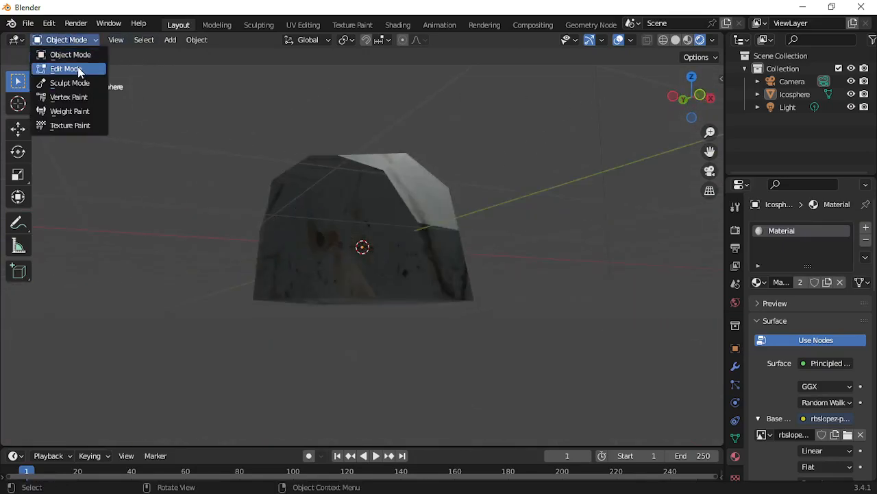
left_click(63, 67)
middle_click_drag(313, 172, 387, 224)
scroll(387, 224, "up", 2)
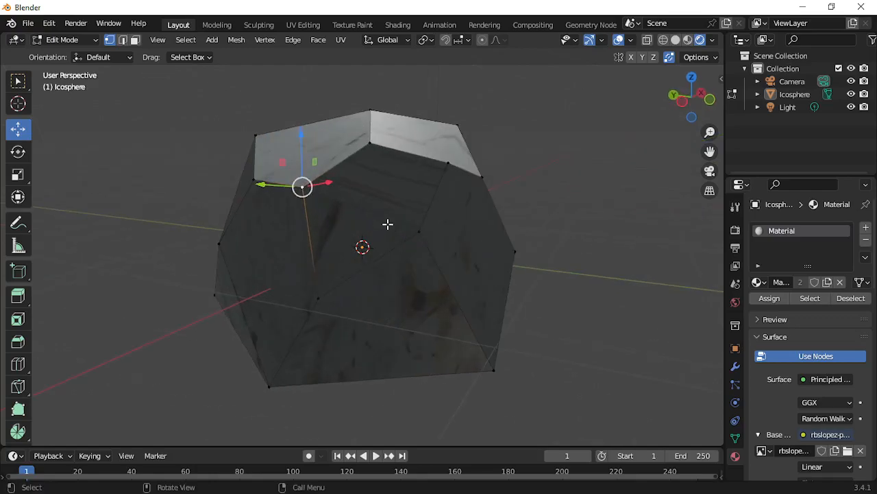
left_click(429, 234)
key("shift+v")
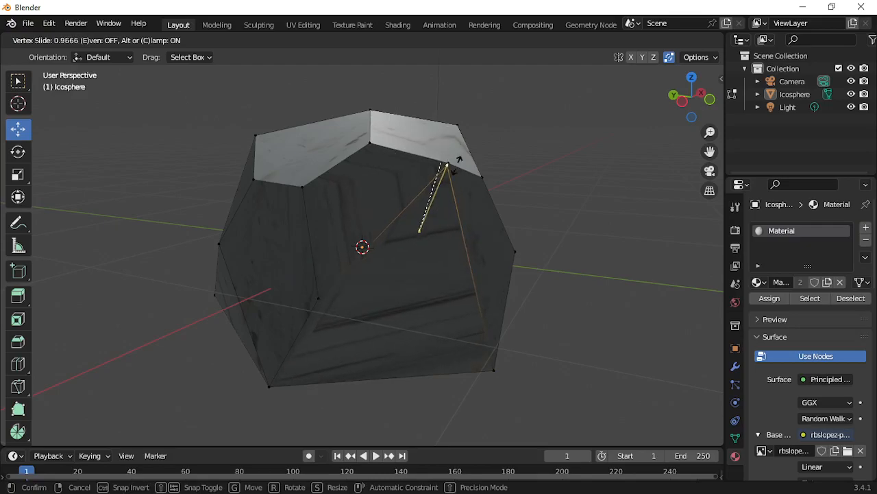
key("g")
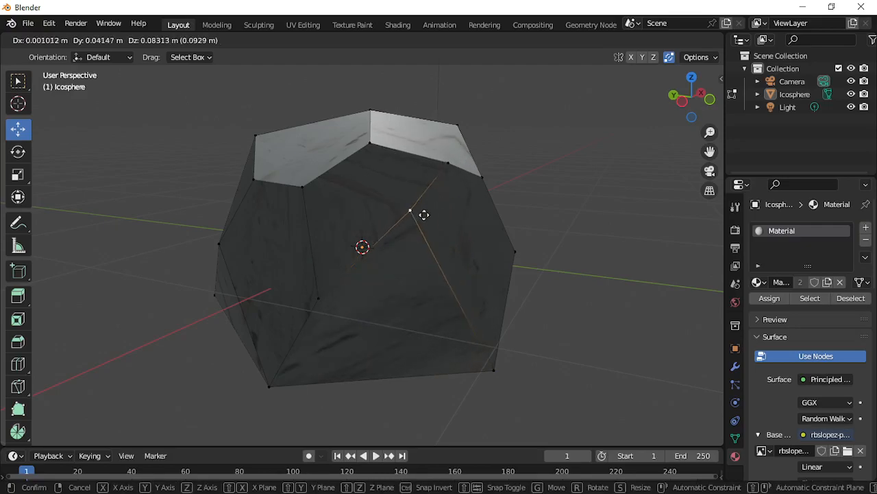
left_click(434, 271)
middle_click_drag(418, 269, 396, 265)
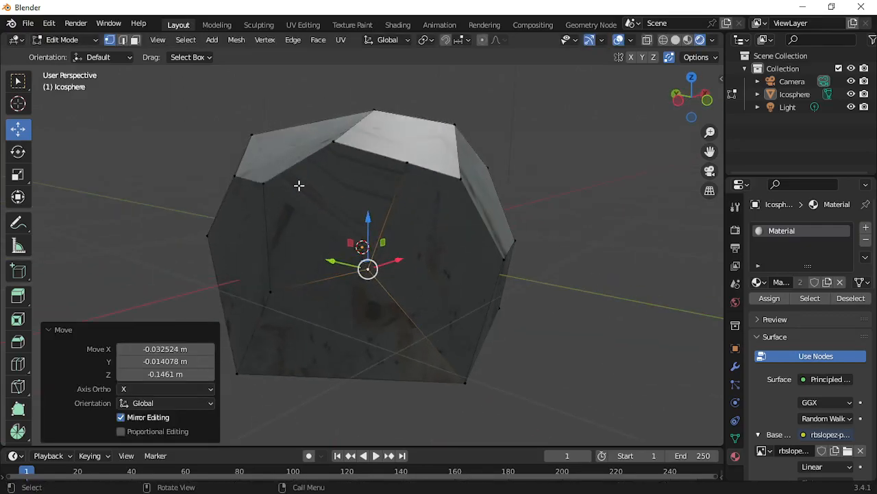
- Bevel the vertex at the upper corner of the dark side with a width of about 0.239 m
left_click(259, 182)
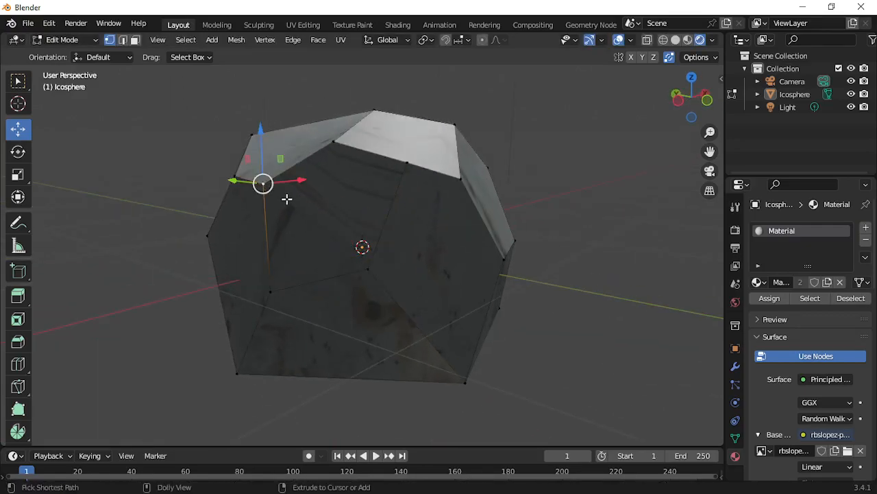
key("ctrl+shift+b")
left_click(338, 231)
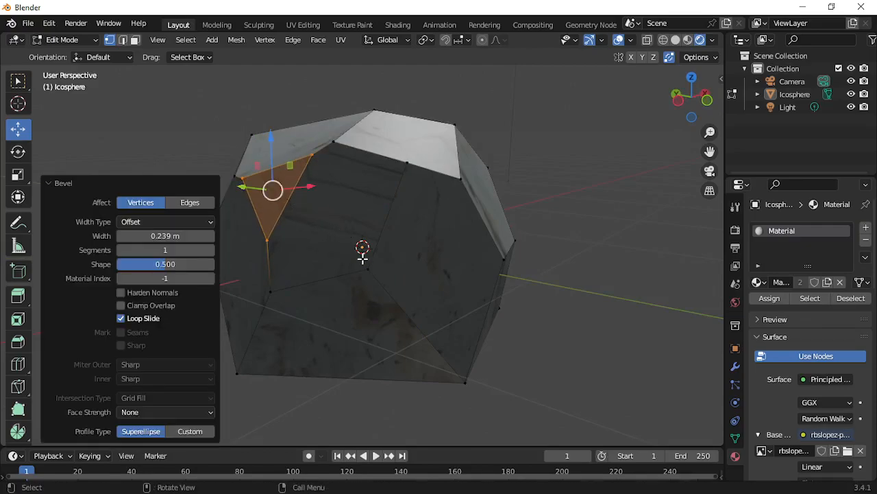
- Bevel the central vertex of the dark side about 0.232 m wide and move the new triangular face about -0.035 m along X
key("ctrl+z")
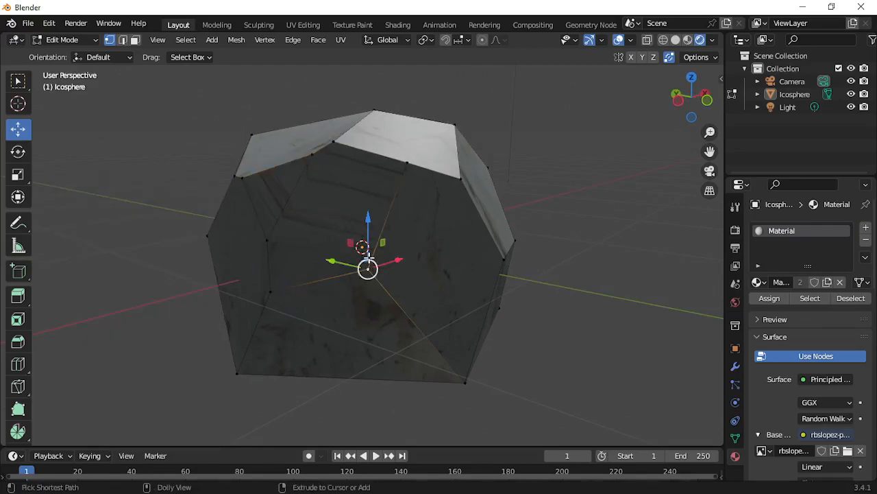
key("ctrl+shift+b")
left_click(354, 197)
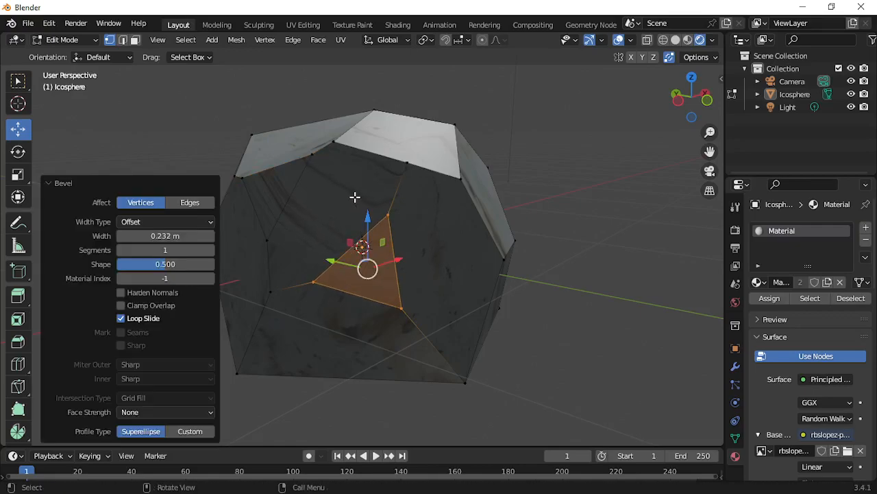
middle_click_drag(428, 245, 333, 245)
left_click_drag(304, 252, 294, 251)
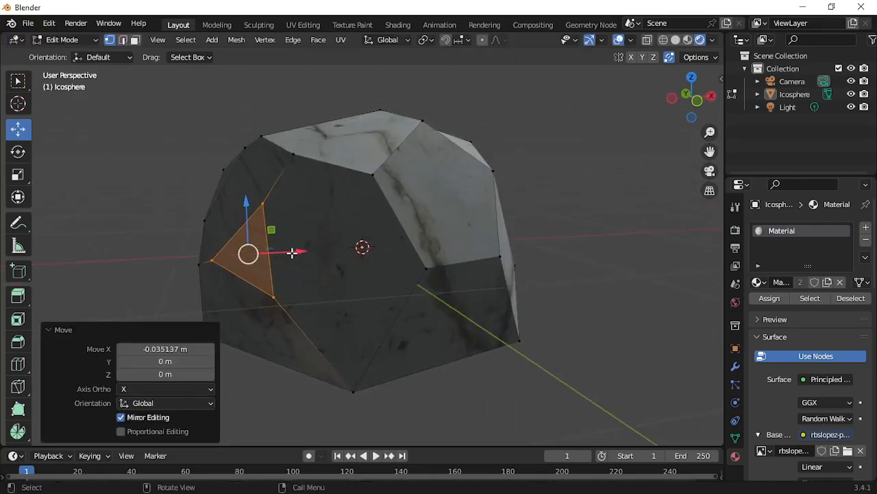
- Select the entire rock mesh and triangulate all of its faces with the Beauty method
left_click(302, 251)
middle_click_drag(292, 255, 390, 297)
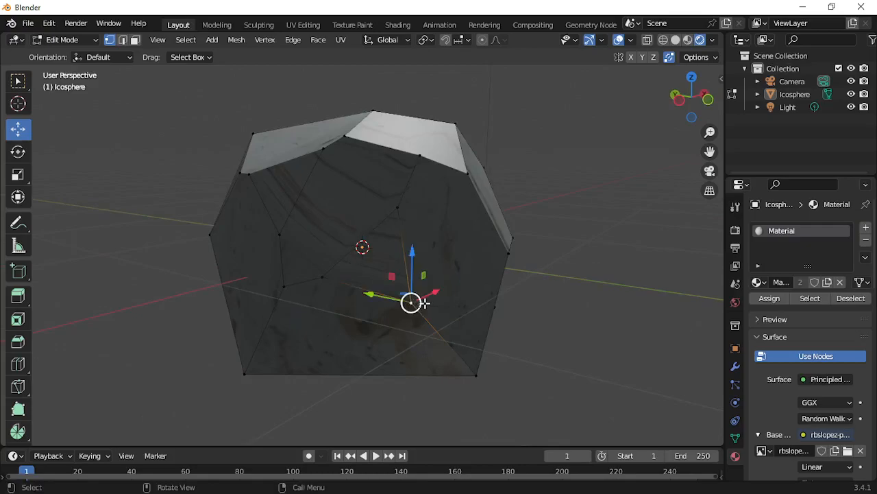
scroll(480, 289, "down", 2)
left_click_drag(249, 152, 480, 333)
middle_click_drag(519, 329, 284, 197)
left_click_drag(249, 125, 470, 323)
middle_click_drag(470, 322, 292, 146)
middle_click_drag(500, 339, 472, 328)
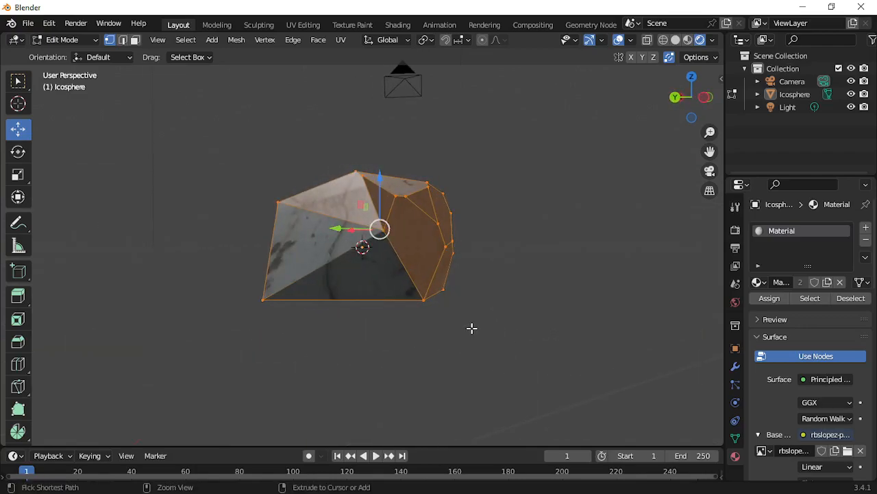
key("ctrl+t")
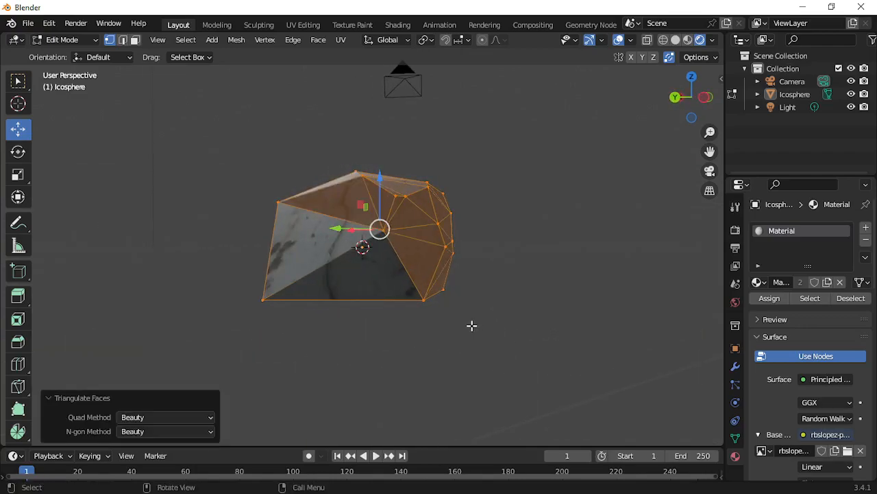
- Deselect the mesh and switch the viewport shading to Material Preview
middle_click_drag(444, 326, 478, 316)
key("alt+a")
middle_click_drag(376, 274, 436, 308)
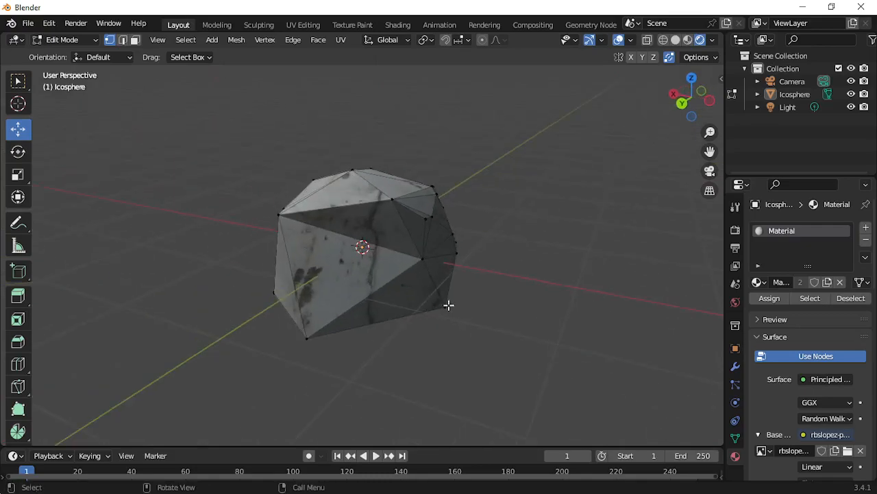
left_click(689, 40)
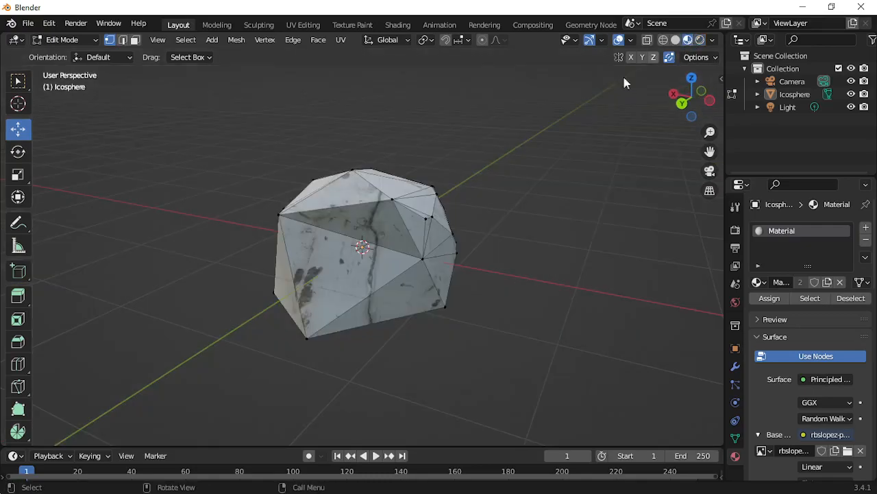
- Vertex-slide the central side vertex by factor 1.000 onto its lower neighbour and move the vertex above by about -0.06, 0.08 and -0.18 m
middle_click_drag(483, 229, 392, 224)
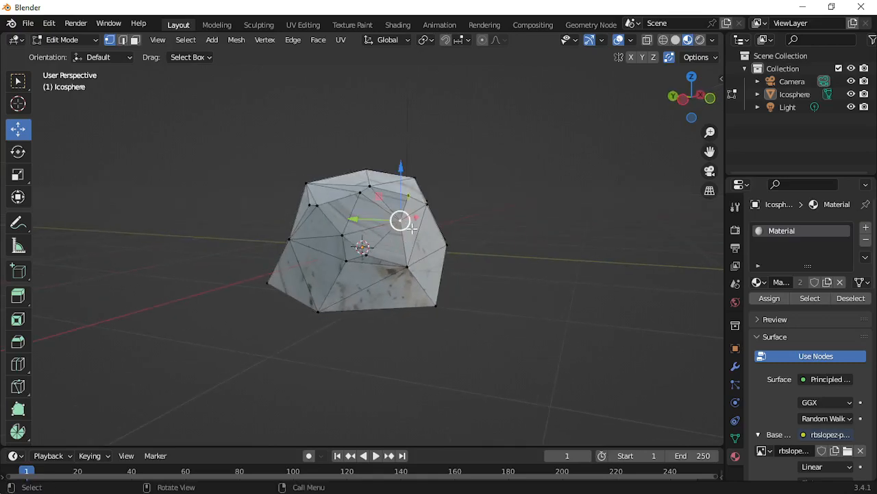
key("shift+v")
left_click(370, 269)
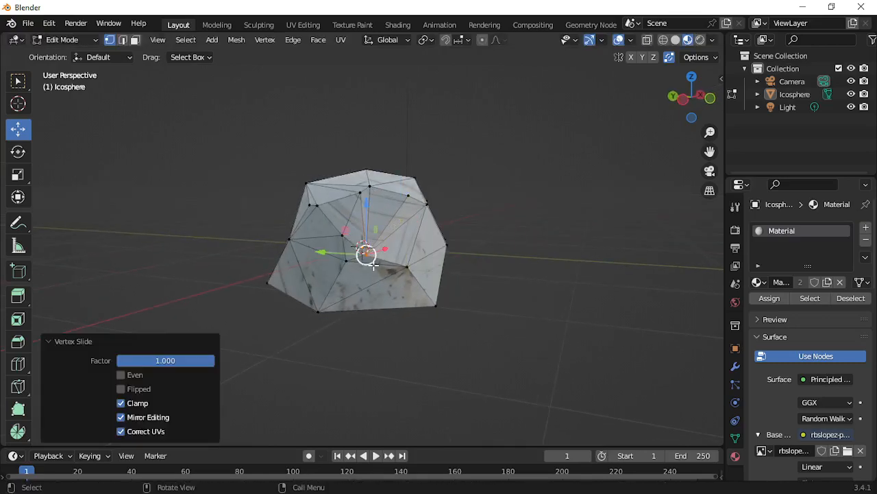
scroll(382, 222, "up", 2)
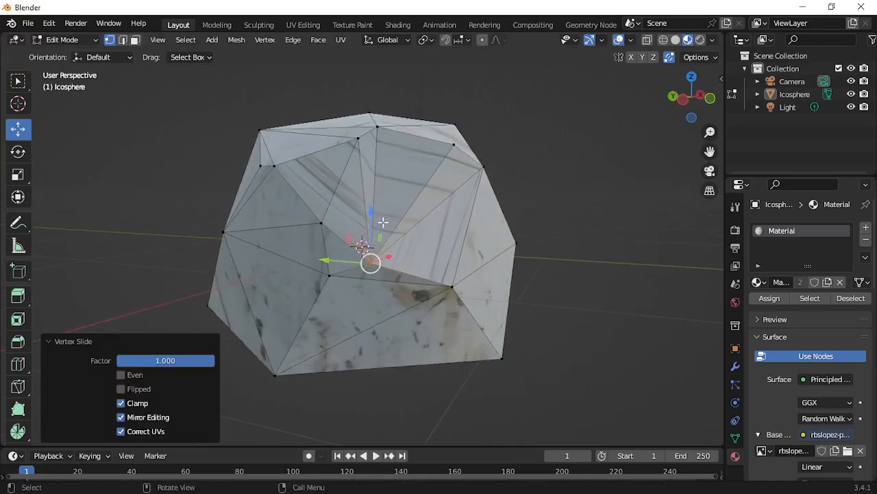
left_click(357, 139)
key("g")
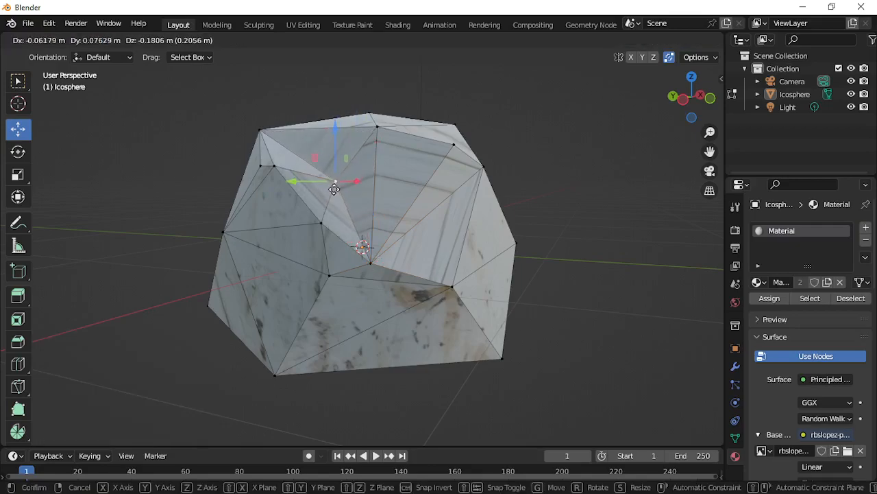
left_click(334, 187)
middle_click_drag(411, 206, 418, 226)
left_click(337, 205)
left_click_drag(337, 204, 411, 262)
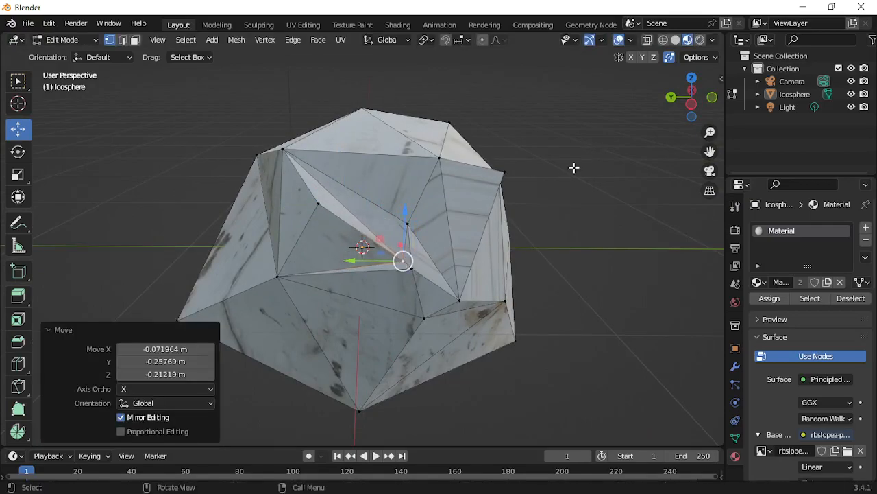
scroll(403, 263, "up", 5)
left_click_drag(464, 279, 485, 302)
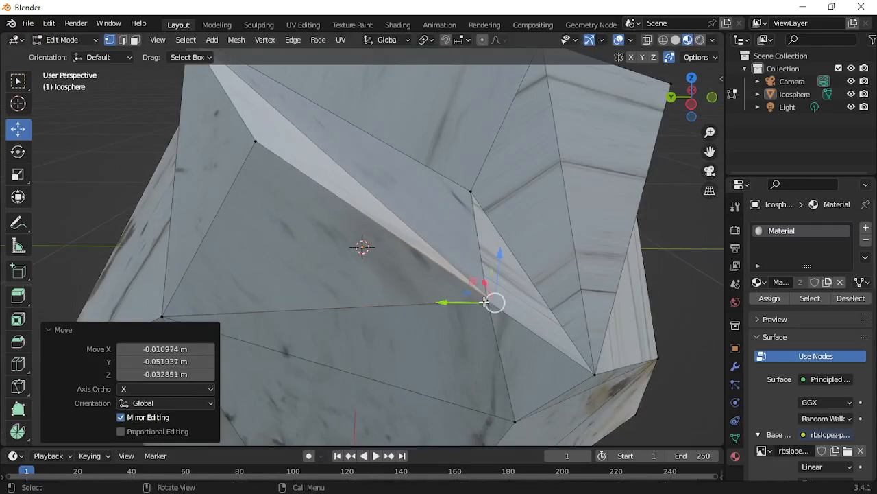
scroll(493, 301, "down", 8)
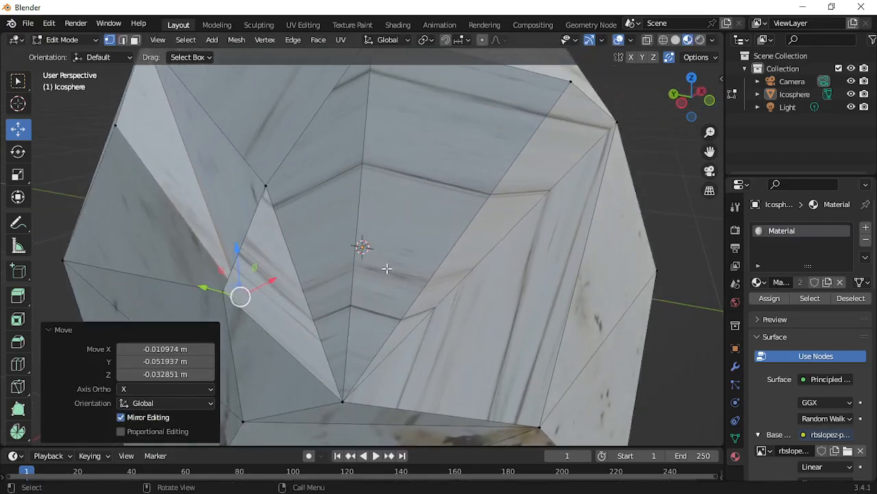
key("ctrl+z")
key("ctrl+z")
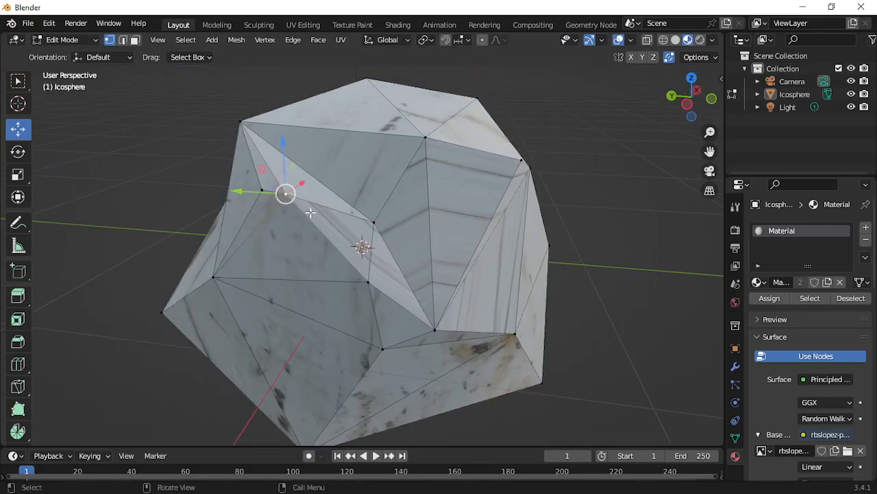
- Vertex-slide the selected vertex by factor 0.997 onto its lower neighbour, and onward to the vertex at the upper outer corner of that facet
key("shift+v")
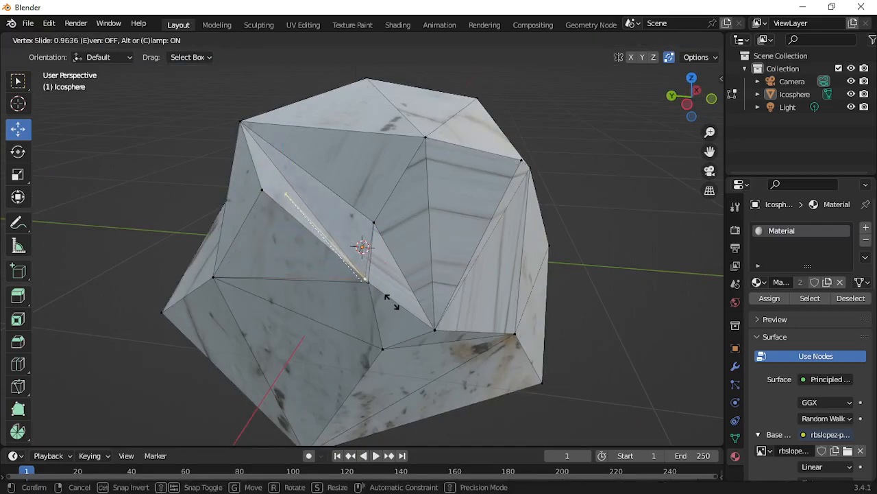
left_click(395, 304)
key("shift+v")
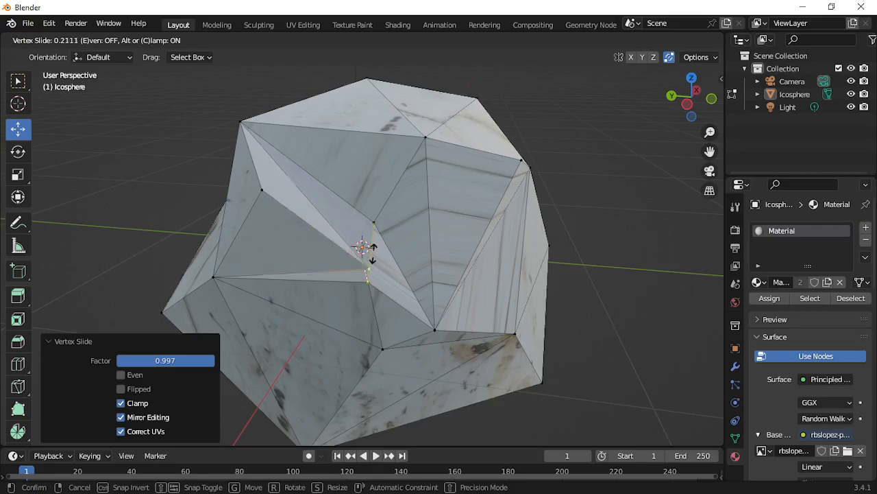
left_click(257, 187)
- Slide the recess's inner vertex onto its lower neighbour and the lower central vertex up to the upper middle vertex, both with factor 1.000
middle_click_drag(260, 190, 310, 224)
key("shift+v")
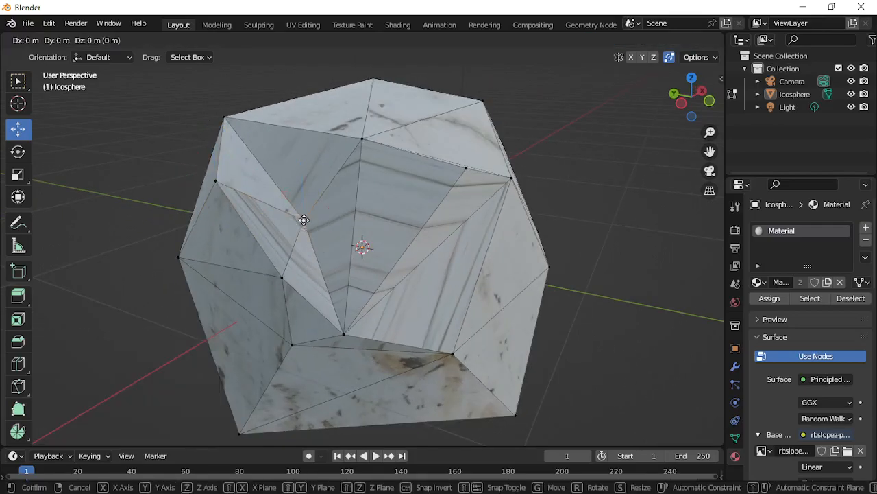
left_click(282, 281)
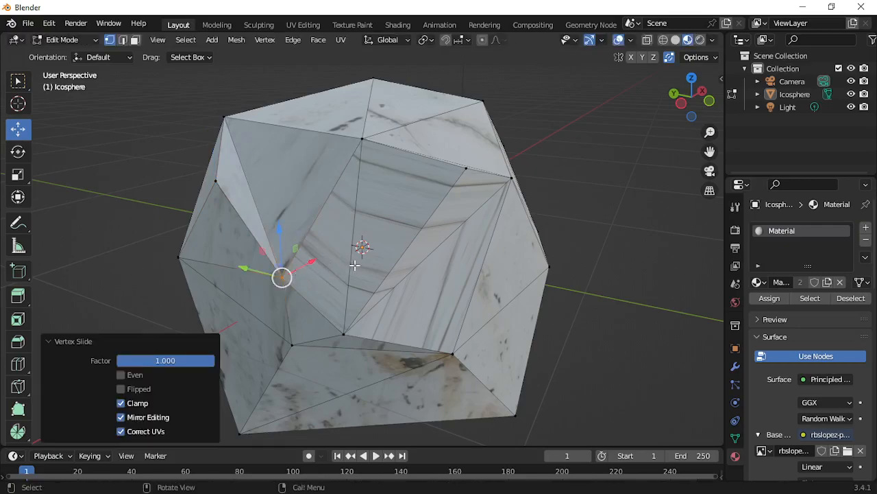
left_click(346, 333)
key("shift+v")
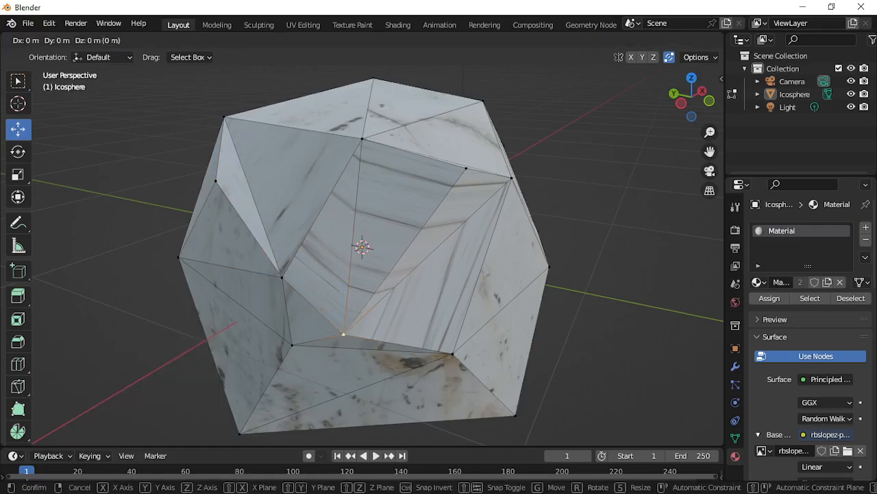
left_click(371, 137)
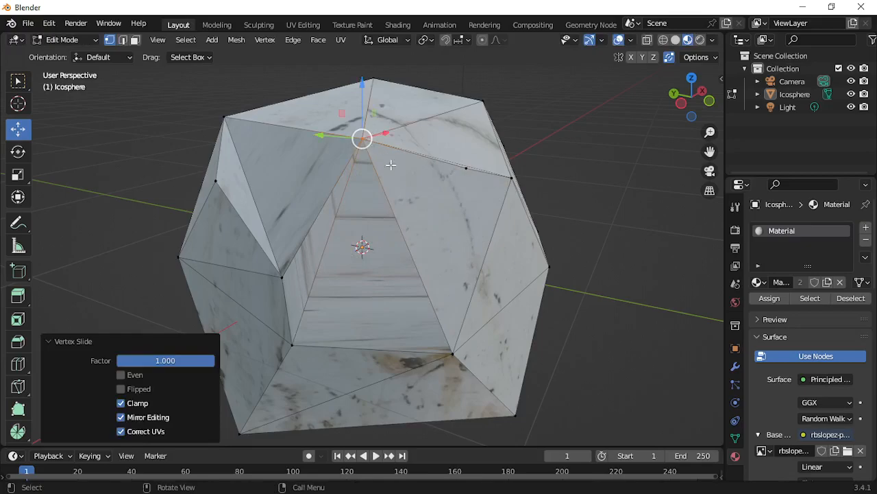
- Slide the vertex at the near end of the recess's lower edge partway along that edge toward the opposite vertex
left_click(453, 354)
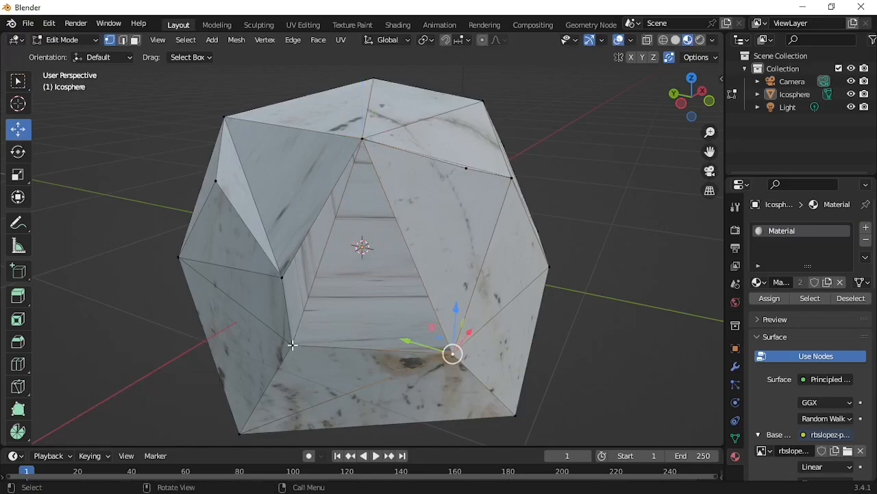
key("shift+v")
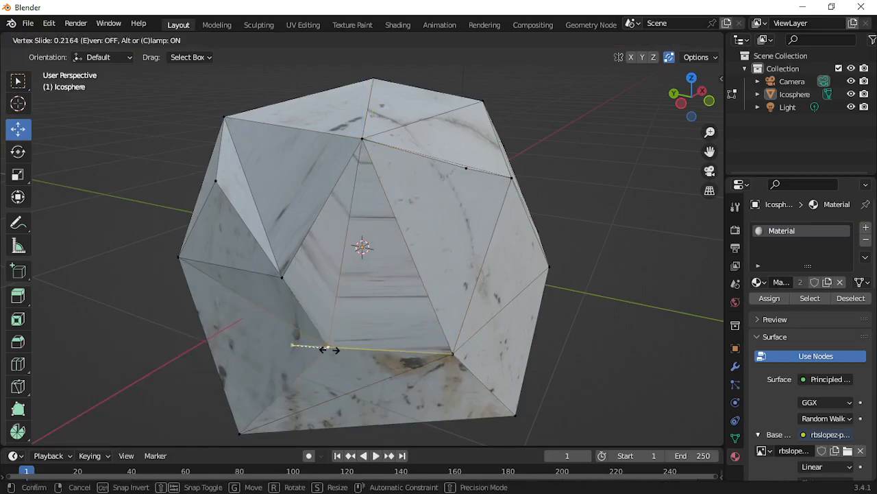
left_click(347, 349)
- On the dark-veined side, slide the central vertex toward the lower corner by factor 0.428 and its lower neighbour by factor 0.315
middle_click_drag(346, 349, 500, 313)
left_click(432, 231)
key("shift+v")
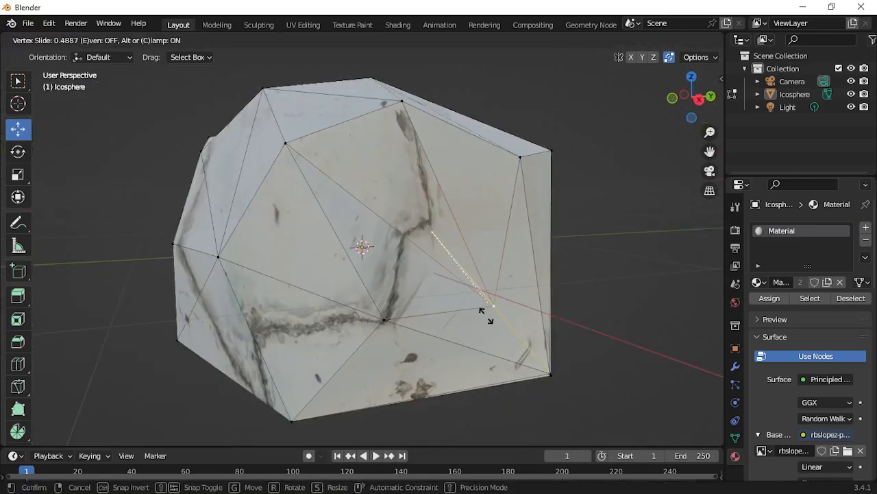
left_click(486, 297)
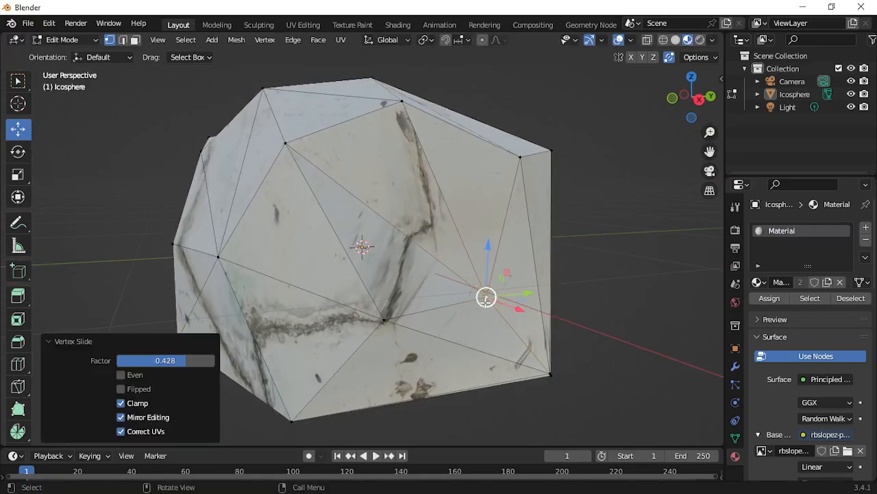
left_click(382, 319)
key("shift+v")
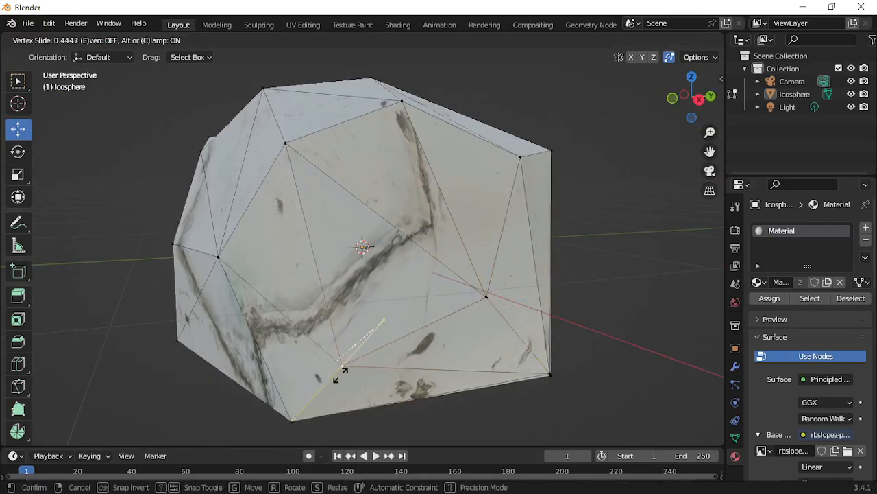
left_click(410, 341)
- Delete the stray vertex lying close to the upper corner of the front side
middle_click_drag(410, 341, 465, 335)
scroll(465, 335, "down", 2)
middle_click_drag(379, 297, 435, 289)
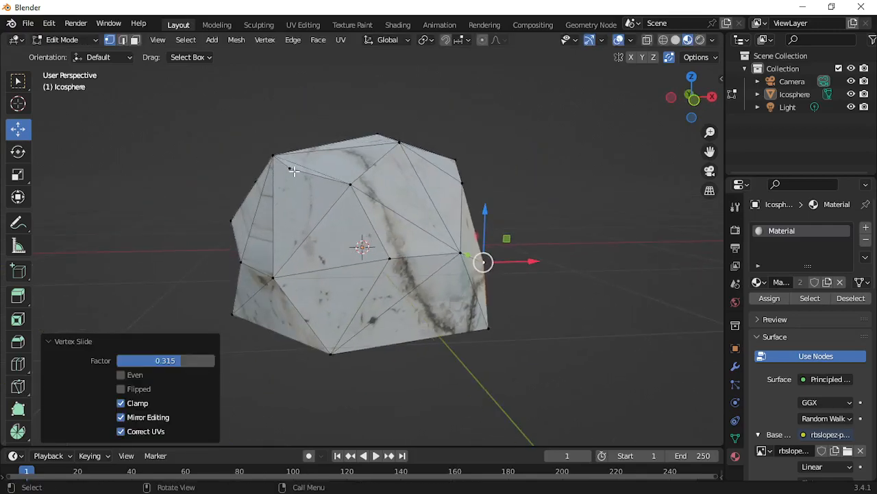
left_click(291, 170)
key("x")
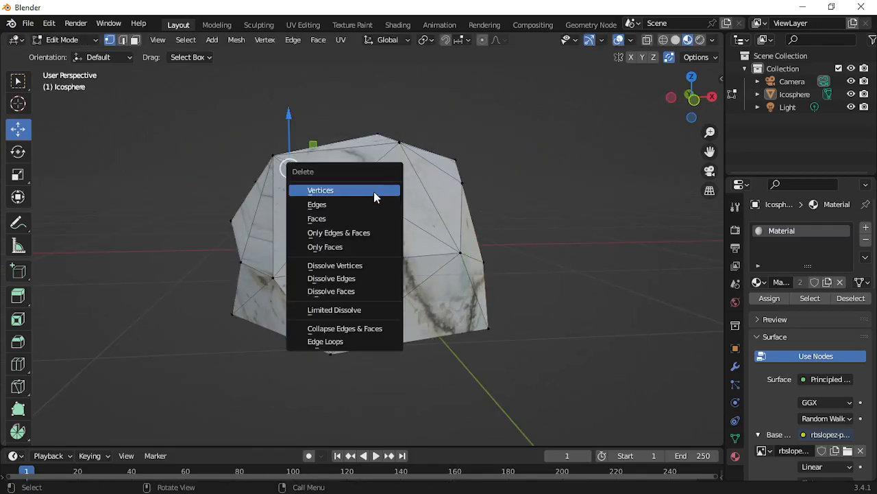
left_click(346, 191)
- Return the rock to Object Mode and view its finished shape from several sides
middle_click_drag(364, 211, 341, 247)
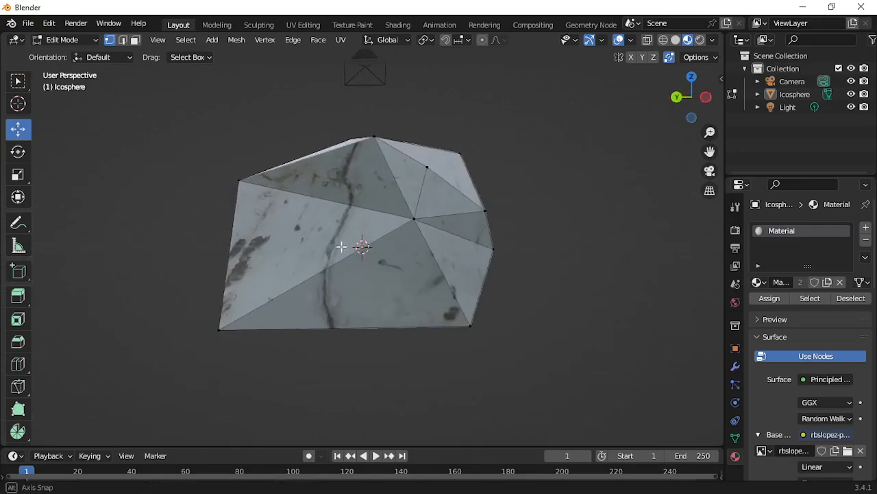
left_click(65, 40)
left_click(68, 52)
middle_click_drag(424, 227, 592, 252)
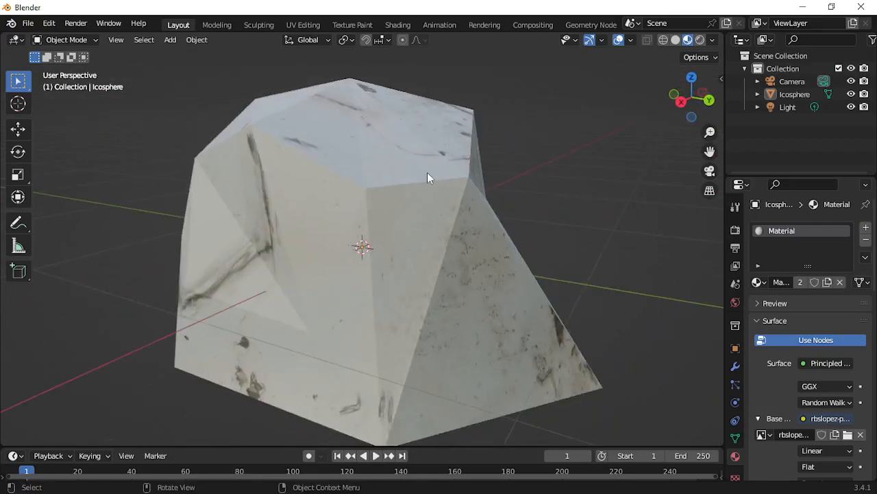
- Export the scene in FBX format as rock7.fbx to the rock6 folder
left_click(29, 23)
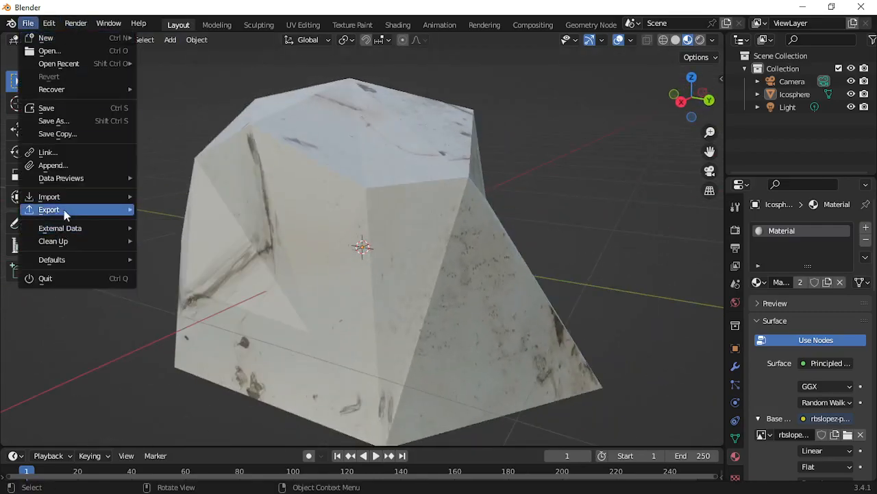
mouse_move(65, 211)
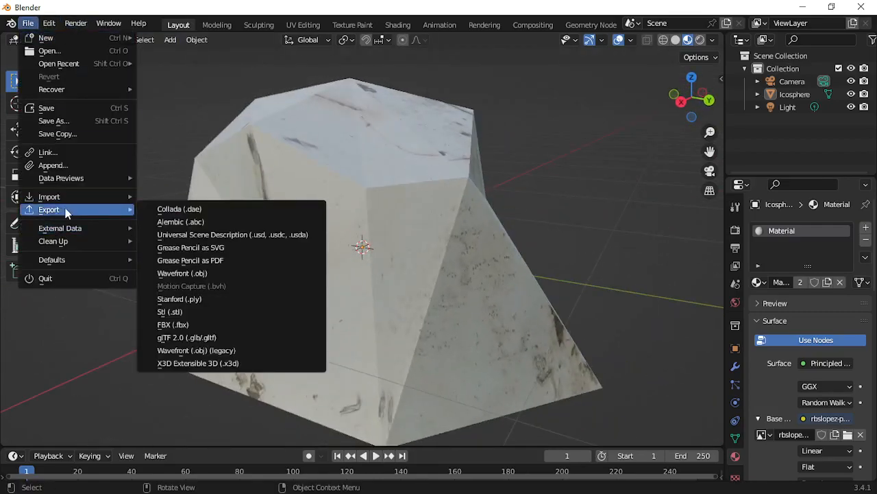
left_click(175, 324)
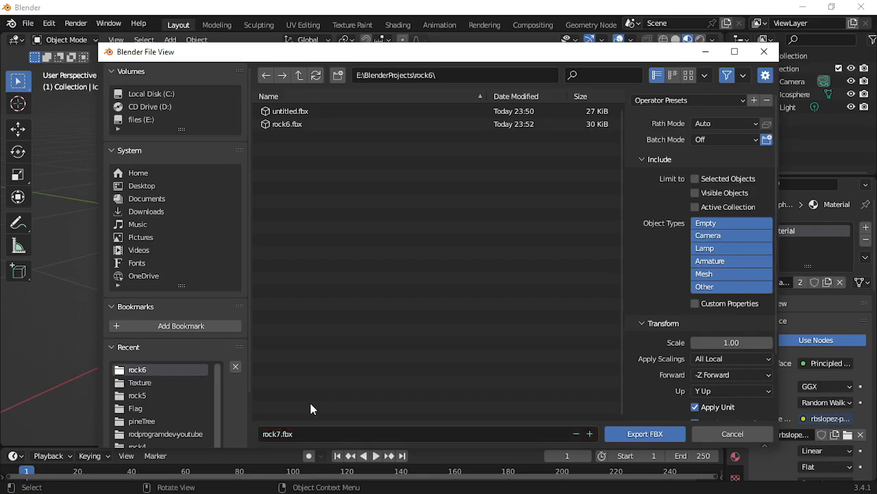
left_click(639, 430)
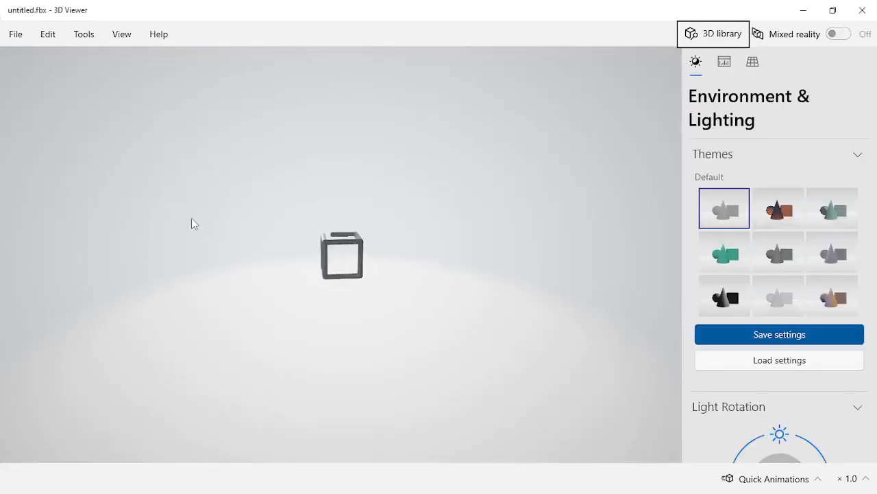
- Rotate the exported rock7.fbx model in 3D Viewer to check its shape and texture
left_click_drag(442, 300, 296, 272)
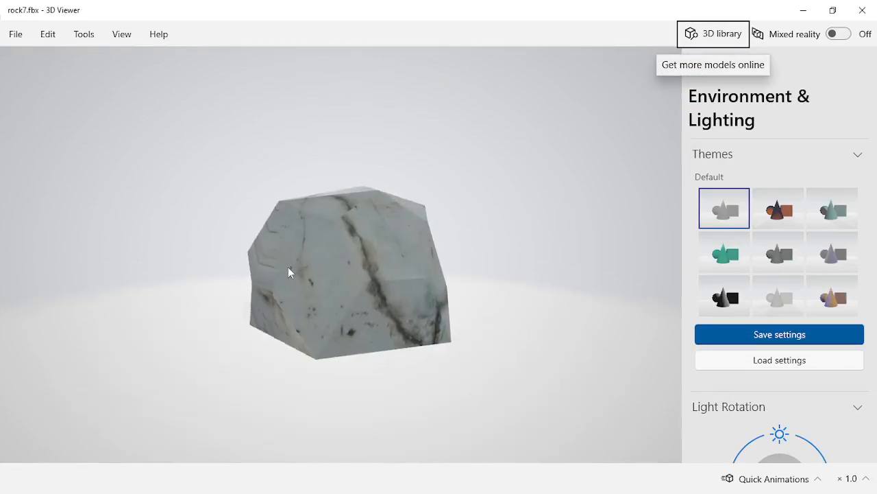